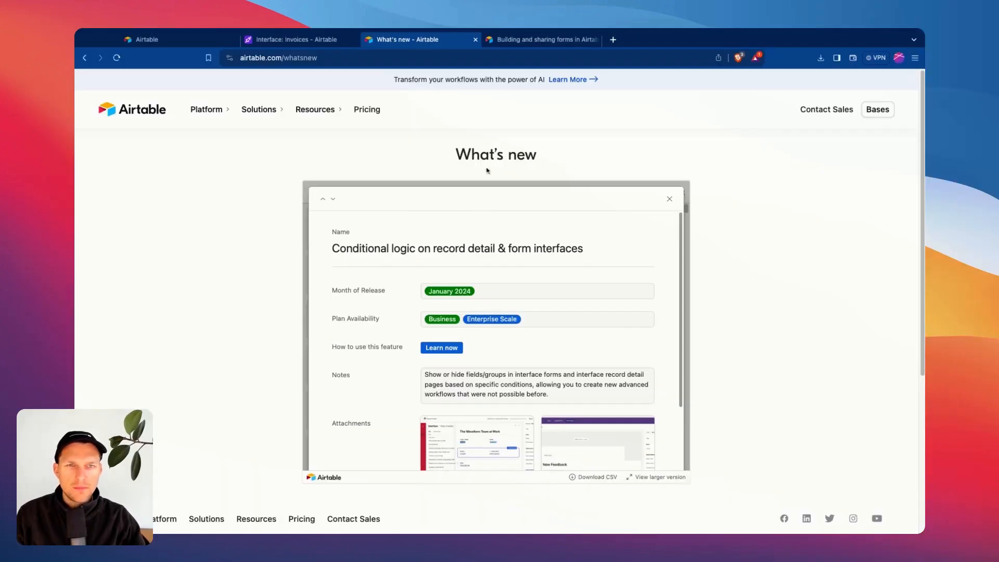
Reopen the conditional logic feature record and read its title and Notes.
{"action": "left_click", "coordinate": [669, 198]}
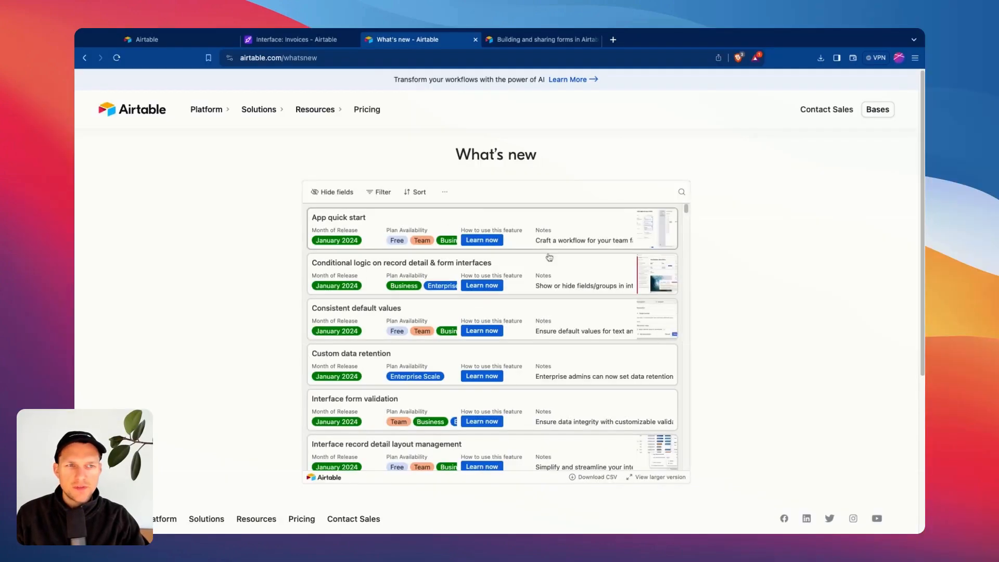
{"action": "left_click", "coordinate": [383, 275]}
{"action": "left_click_drag", "start_coordinate": [344, 241], "coordinate": [521, 248]}
{"action": "left_click", "coordinate": [425, 248]}
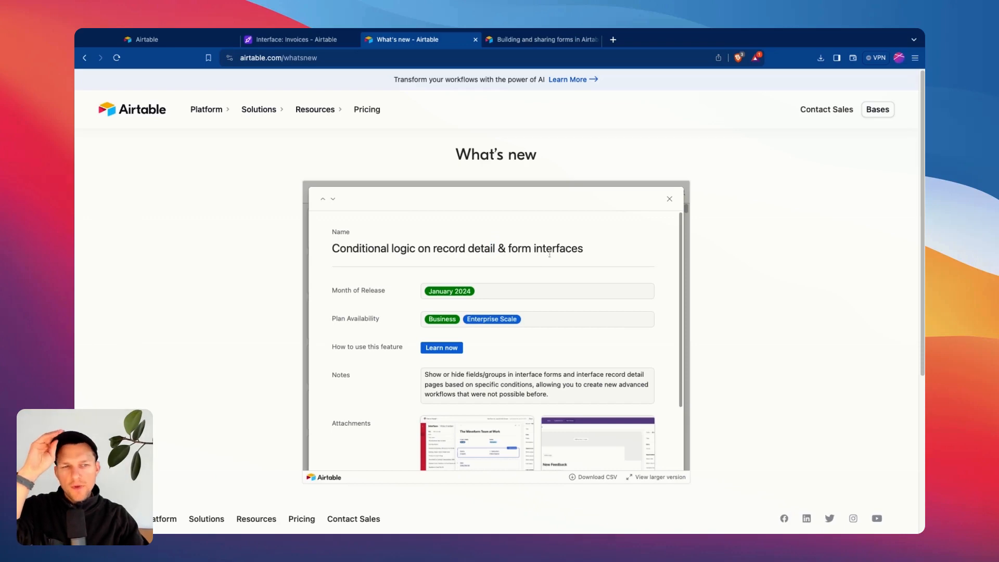
{"action": "scroll", "coordinate": [518, 299], "scroll_direction": "down", "scroll_amount": 1}
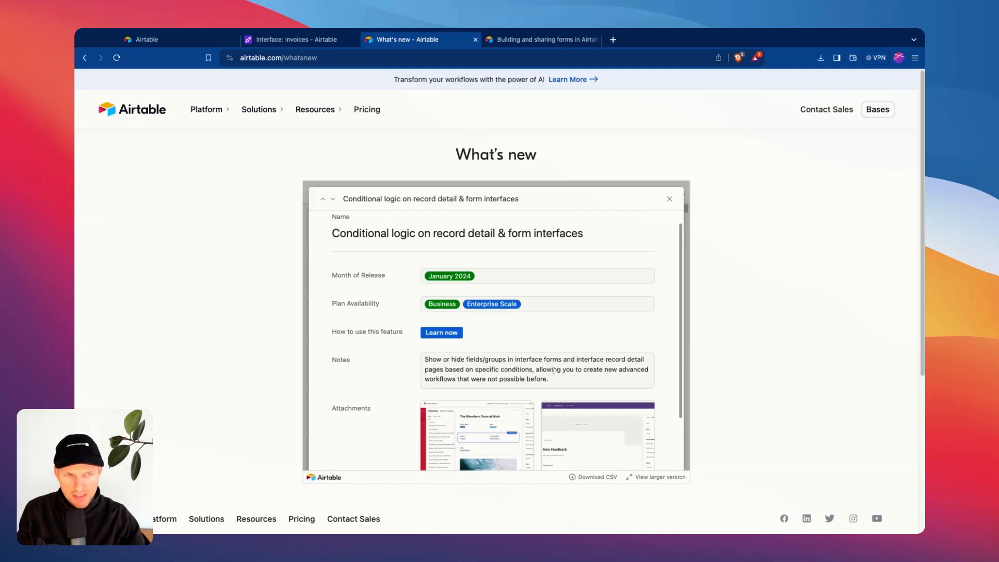
{"action": "left_click_drag", "start_coordinate": [510, 370], "coordinate": [579, 379]}
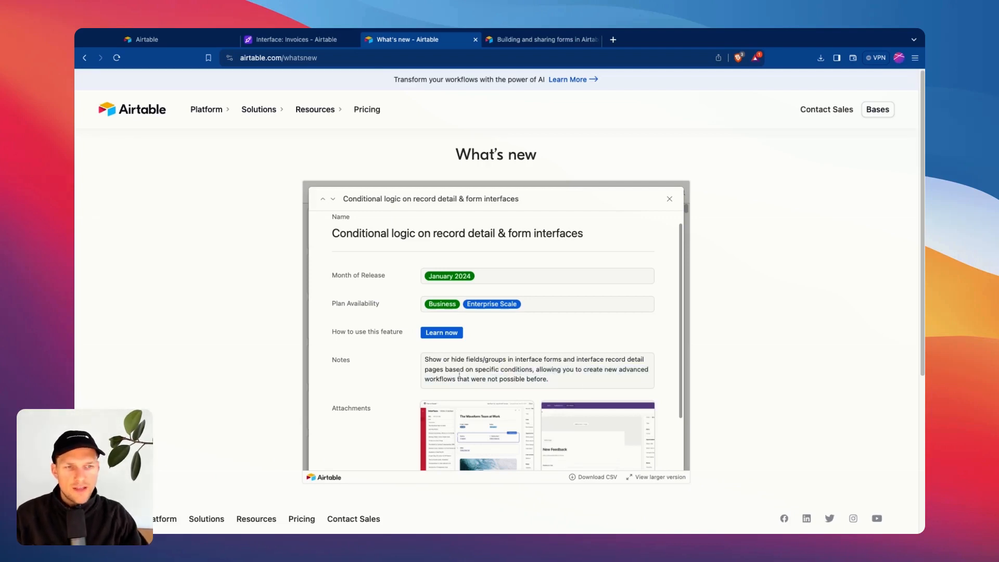
{"action": "left_click_drag", "start_coordinate": [460, 372], "coordinate": [512, 380]}
{"action": "left_click", "coordinate": [513, 380]}
{"action": "scroll", "coordinate": [538, 357], "scroll_direction": "down", "scroll_amount": 2}
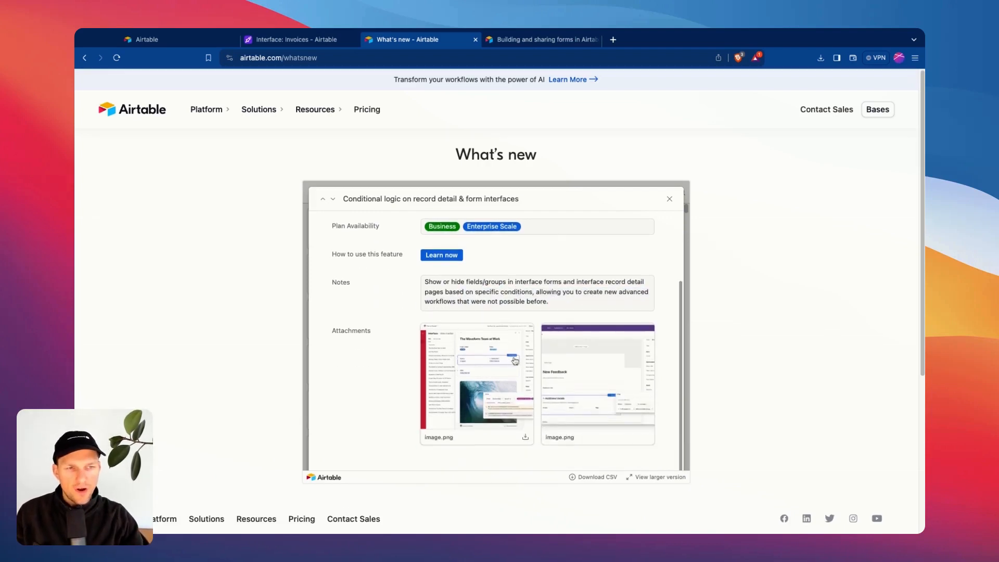
View the attached screenshot enlarged, then return to the 'Interface: Invoices' tab.
{"action": "left_click", "coordinate": [514, 360]}
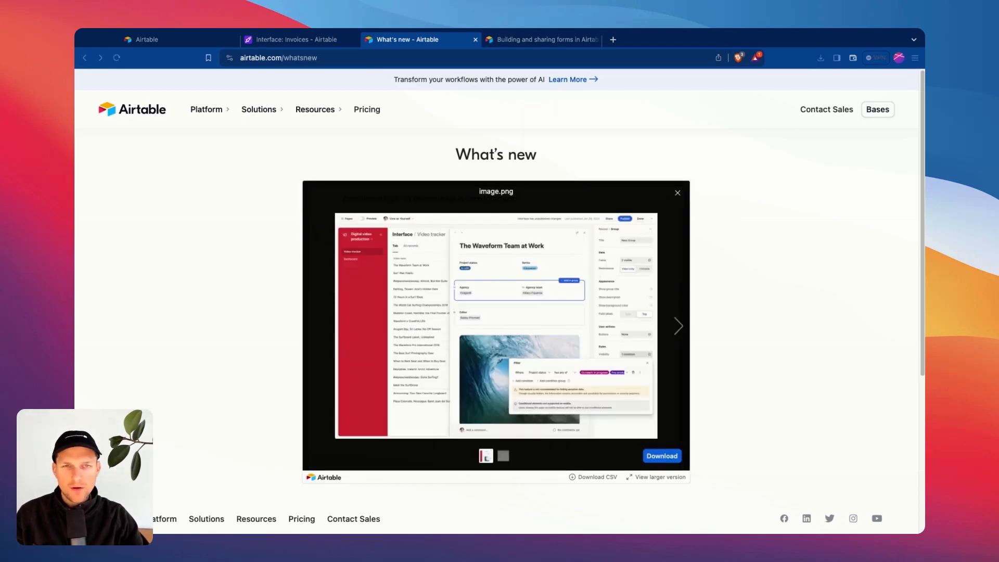
{"action": "left_click", "coordinate": [678, 193]}
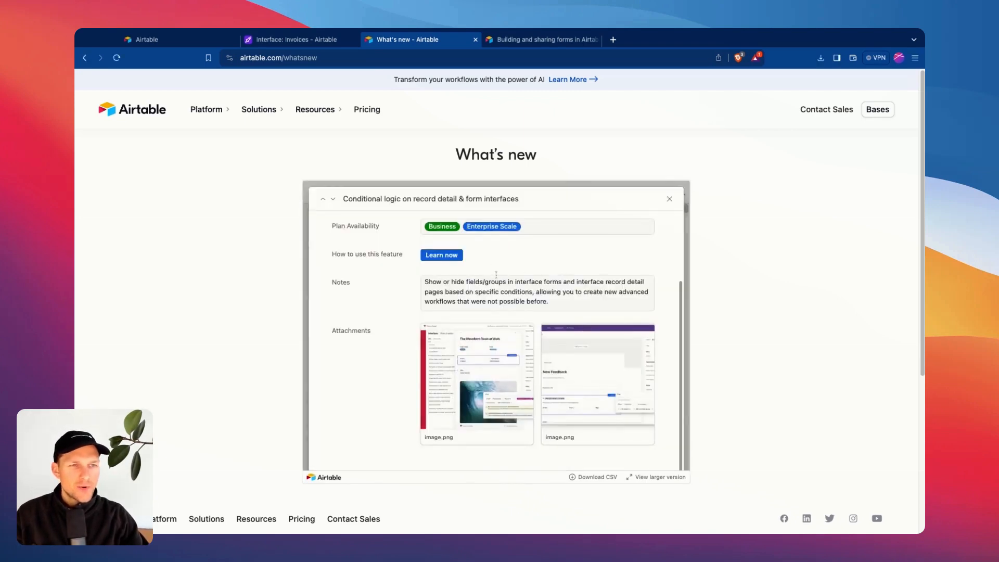
{"action": "left_click", "coordinate": [291, 40]}
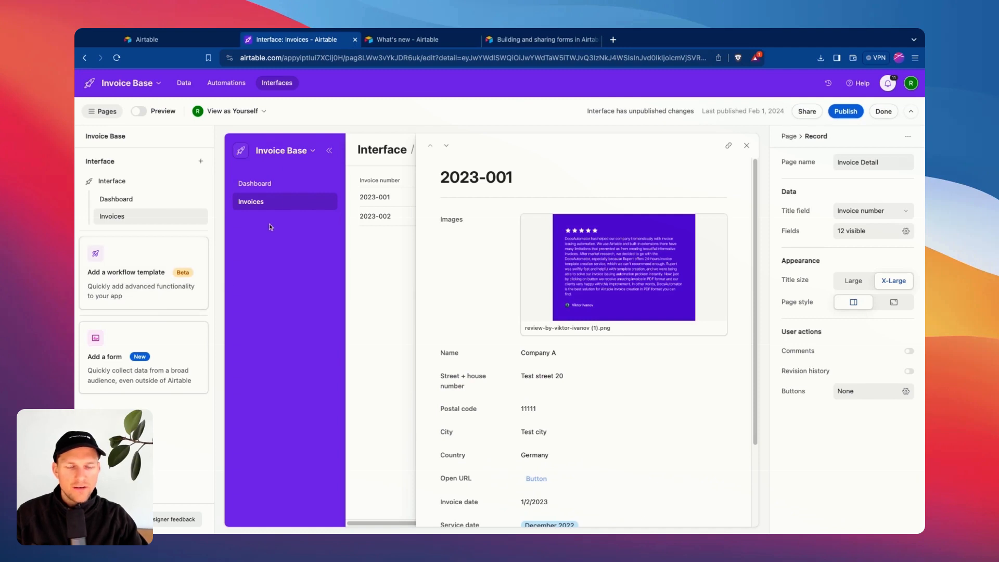
Close the 2023-001 record detail and preview the Form page layout before cancelling.
{"action": "left_click", "coordinate": [744, 144]}
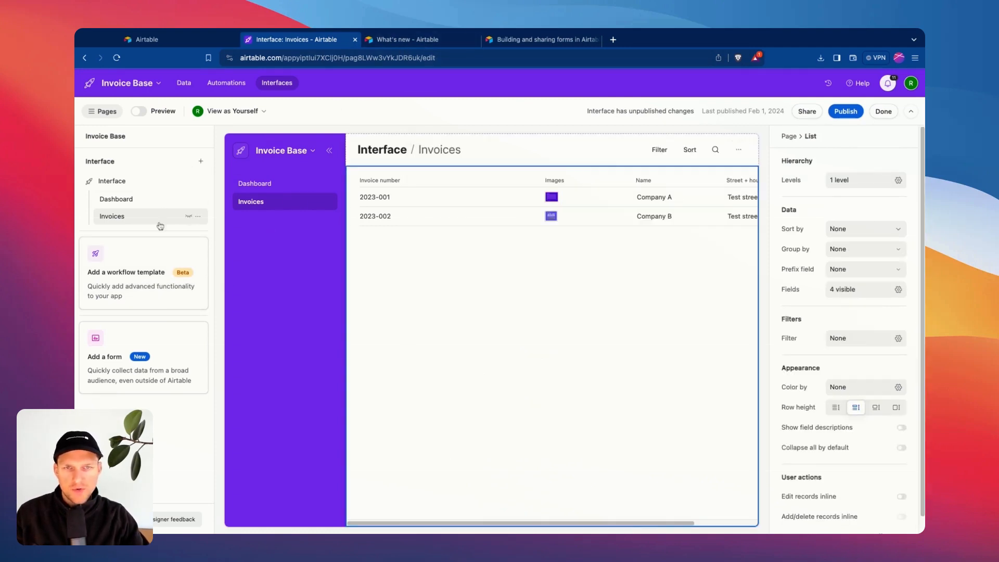
{"action": "left_click", "coordinate": [200, 160]}
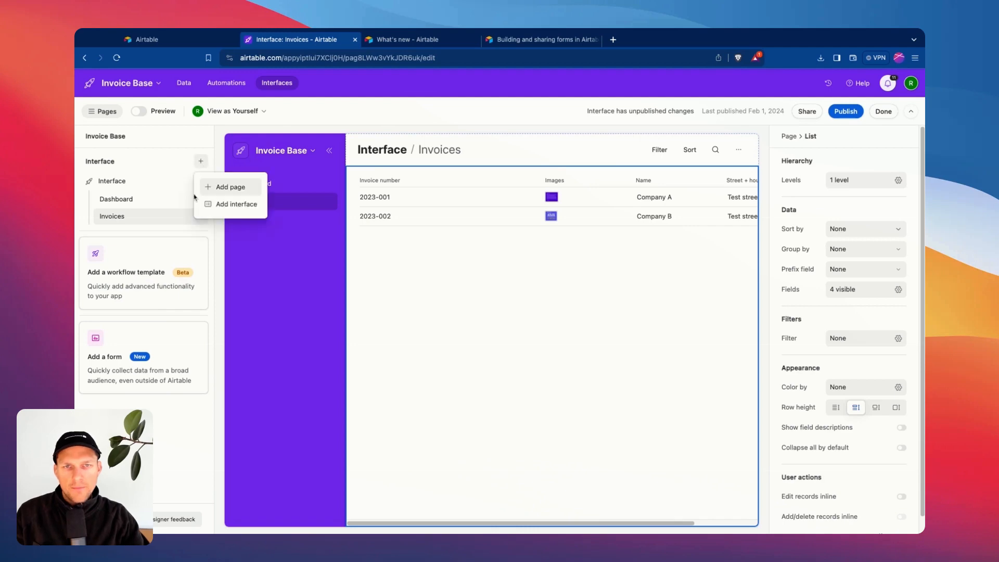
{"action": "left_click", "coordinate": [227, 191]}
{"action": "left_click", "coordinate": [271, 333]}
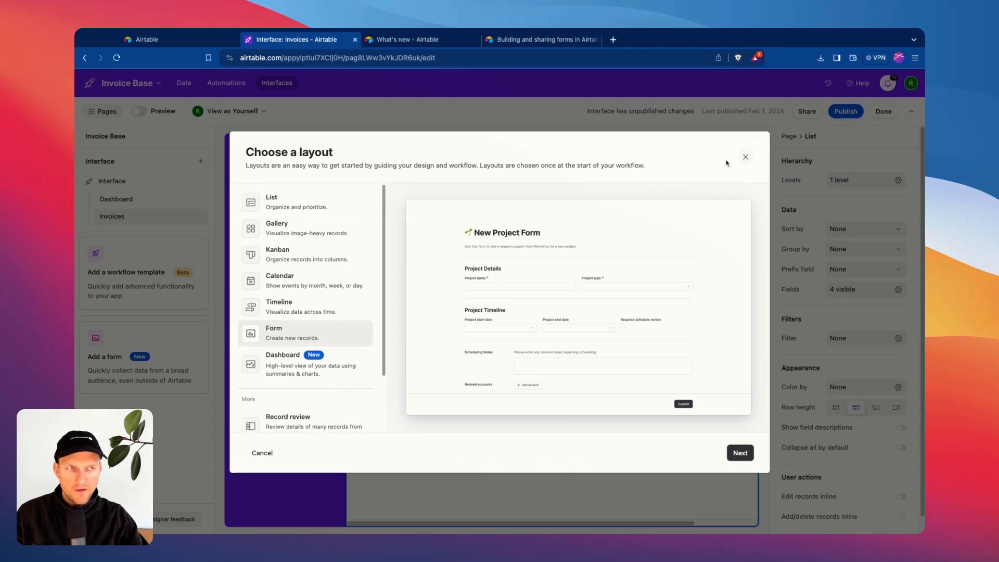
{"action": "left_click", "coordinate": [747, 158]}
Add a Kanban page connected to the Invoices table, creating Invoices 2.
{"action": "left_click", "coordinate": [200, 160]}
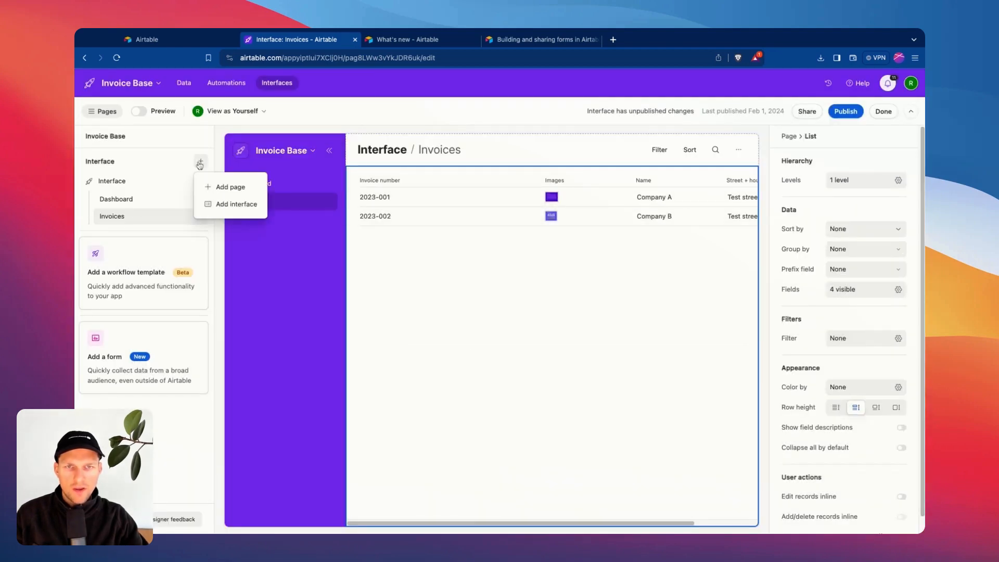
{"action": "left_click", "coordinate": [219, 188]}
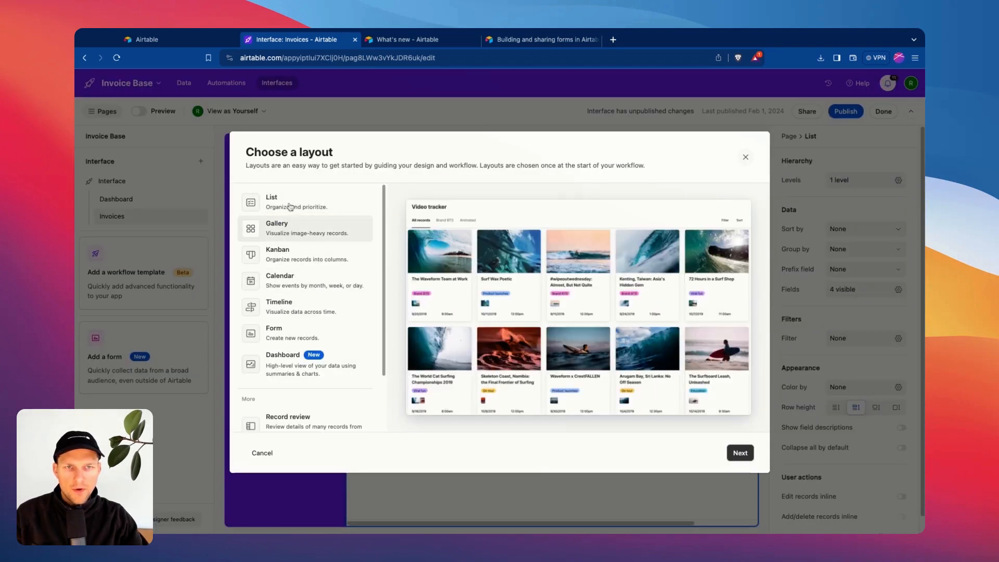
{"action": "left_click", "coordinate": [290, 258]}
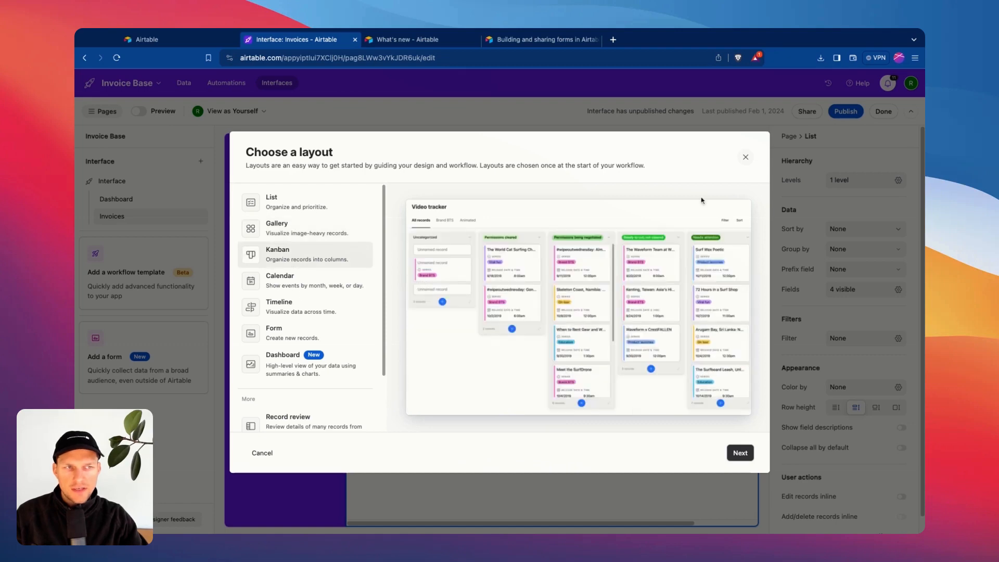
{"action": "left_click", "coordinate": [740, 453]}
{"action": "left_click", "coordinate": [739, 453]}
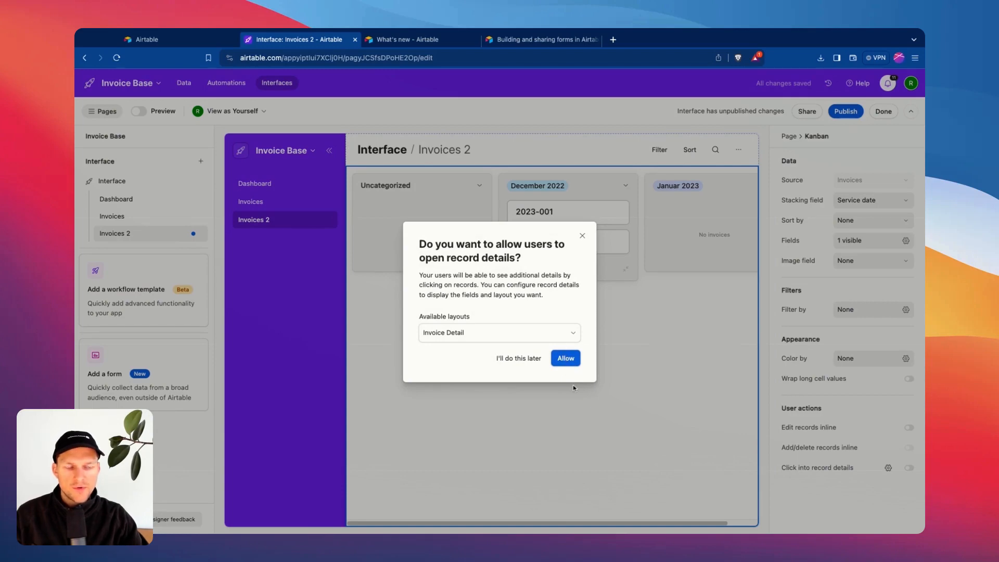
Allow opening record details from the board using the Invoice Detail layout.
{"action": "left_click", "coordinate": [561, 360]}
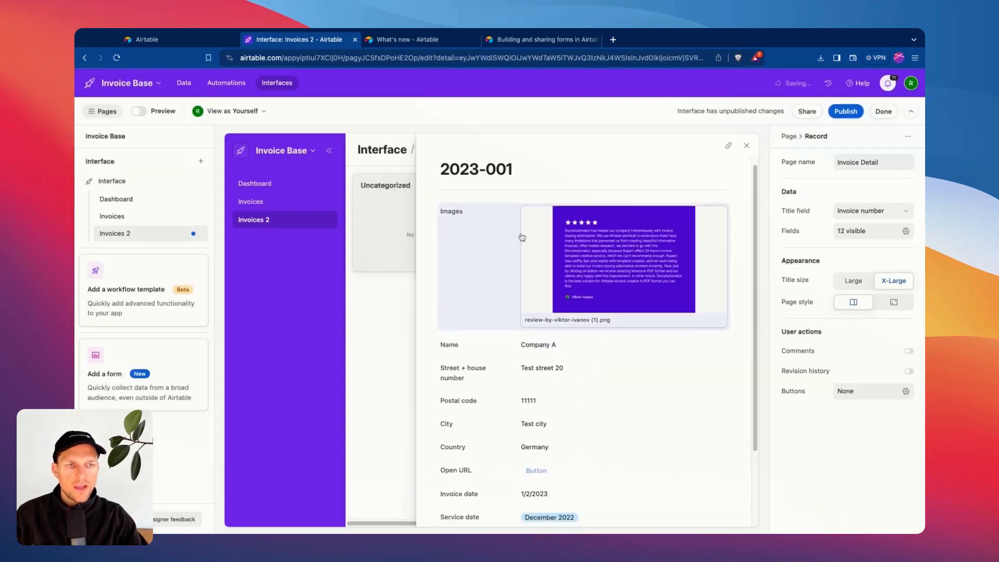
{"action": "scroll", "coordinate": [517, 224], "scroll_direction": "down", "scroll_amount": 5}
{"action": "scroll", "coordinate": [517, 221], "scroll_direction": "up", "scroll_amount": 3}
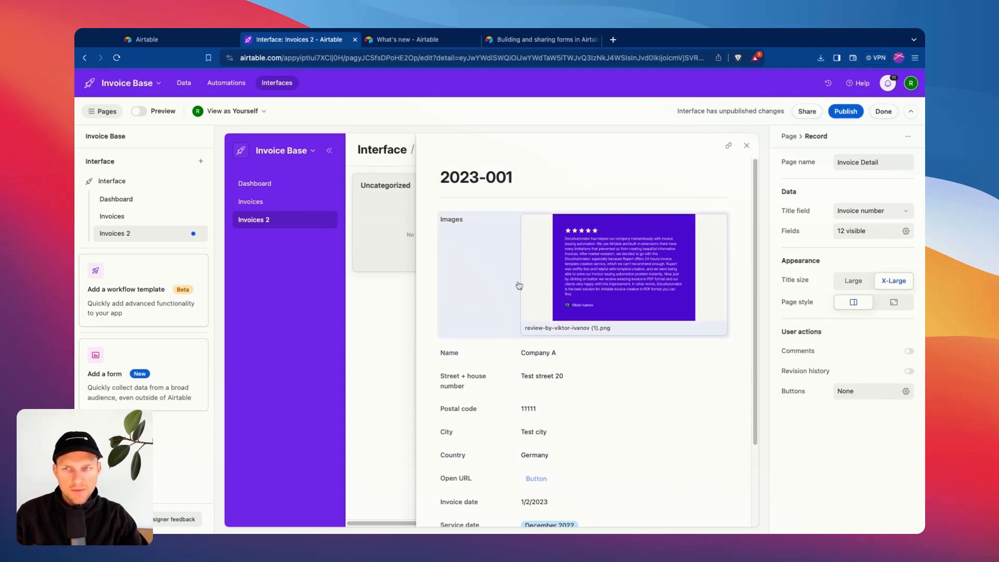
{"action": "left_click", "coordinate": [69, 53]}
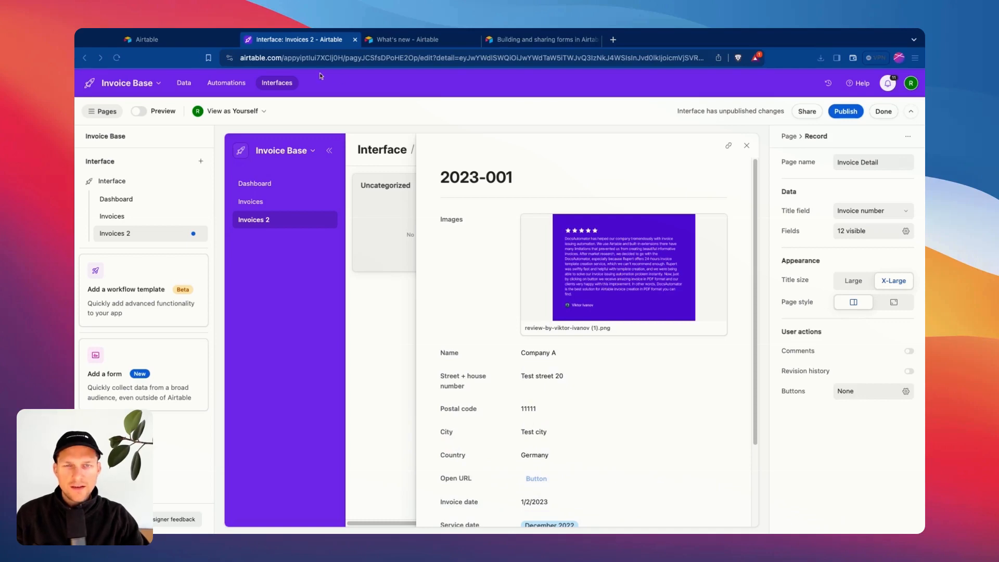
{"action": "scroll", "coordinate": [530, 348], "scroll_direction": "down", "scroll_amount": 1}
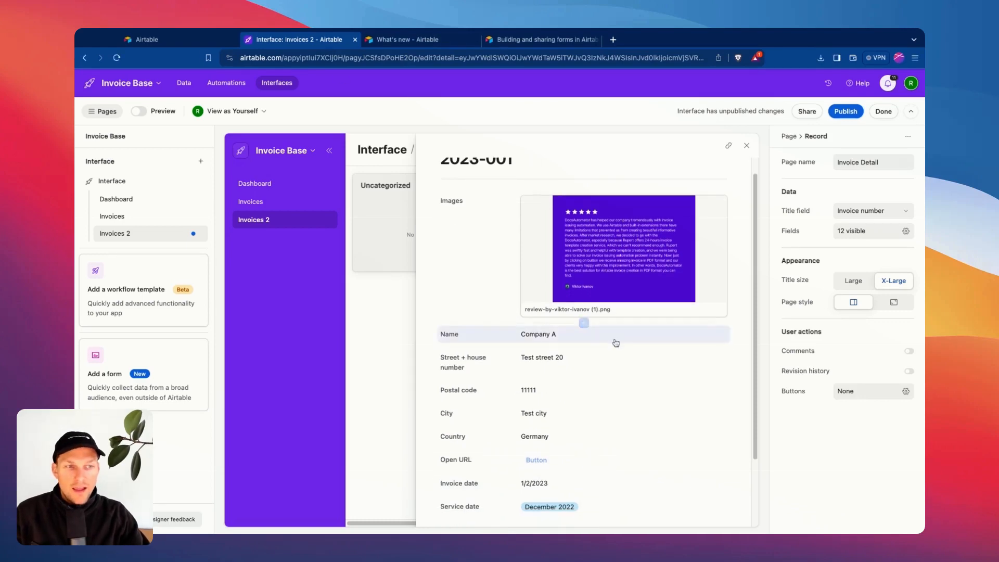
Select the Street + house number field and inspect its empty Visibility rule.
{"action": "left_click", "coordinate": [531, 341]}
{"action": "scroll", "coordinate": [530, 348], "scroll_direction": "down", "scroll_amount": 1}
{"action": "left_click", "coordinate": [497, 345]}
{"action": "scroll", "coordinate": [583, 339], "scroll_direction": "down", "scroll_amount": 3}
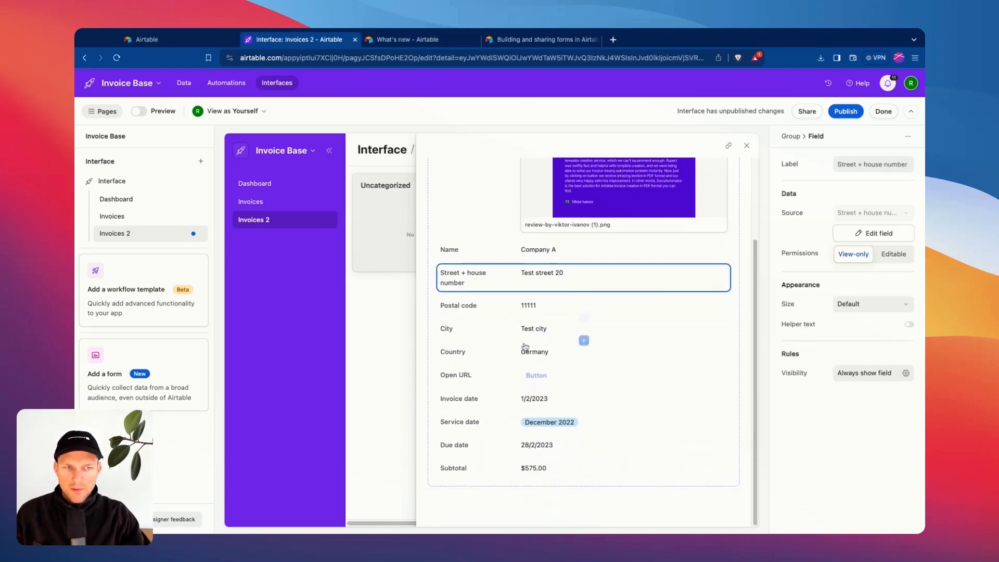
{"action": "left_click_drag", "start_coordinate": [795, 361], "coordinate": [775, 355]}
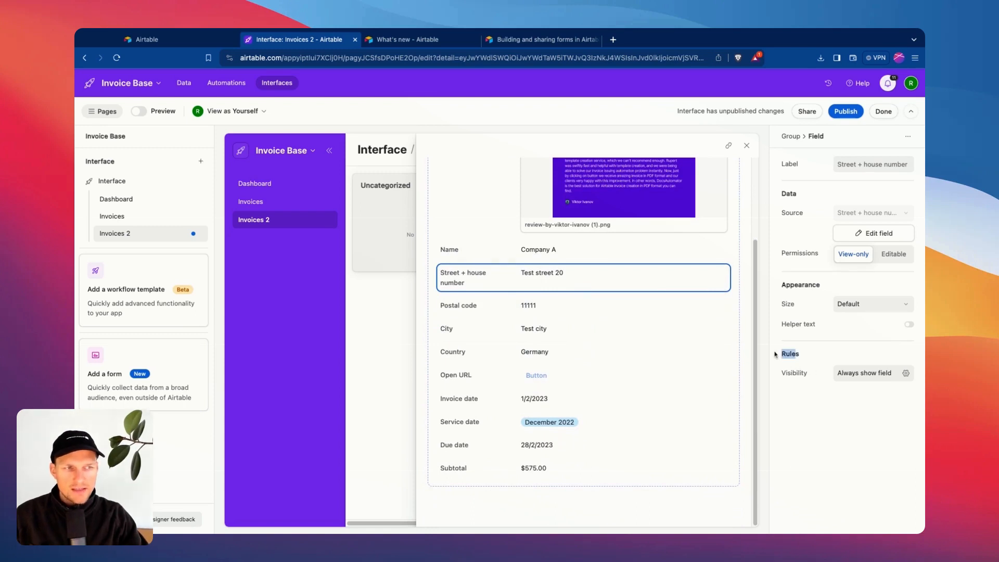
{"action": "left_click", "coordinate": [799, 364]}
{"action": "left_click", "coordinate": [865, 373]}
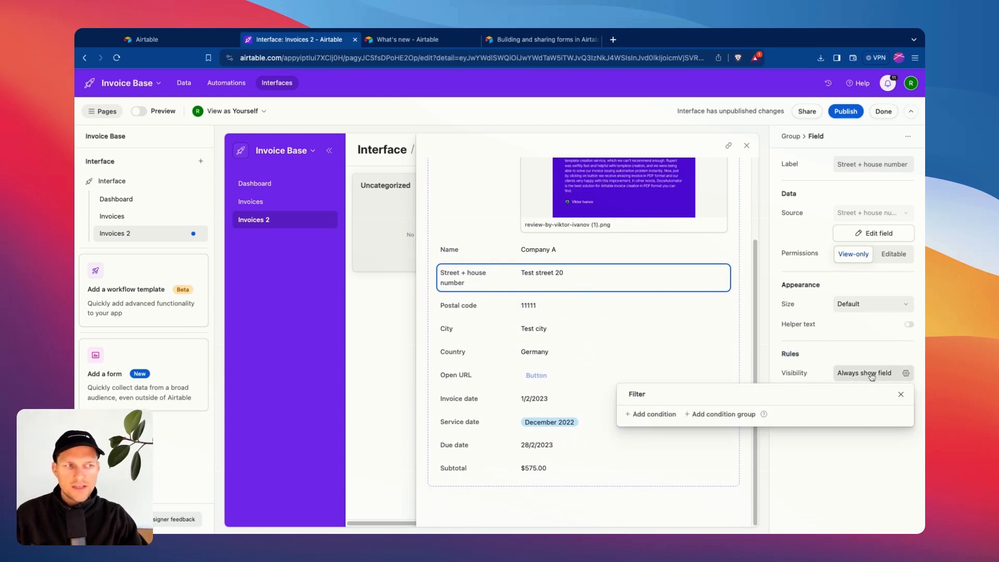
{"action": "left_click", "coordinate": [795, 373]}
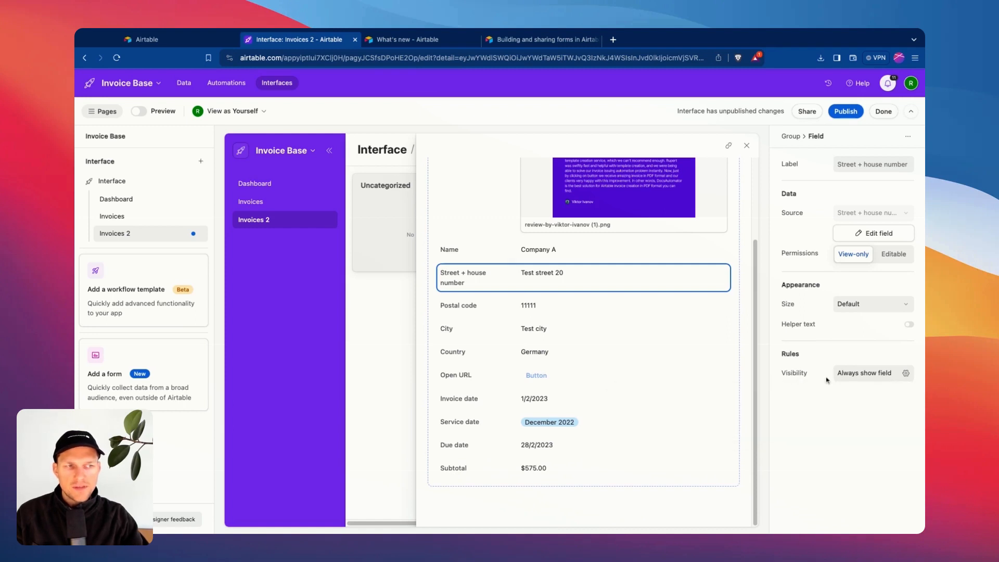
{"action": "left_click", "coordinate": [860, 376]}
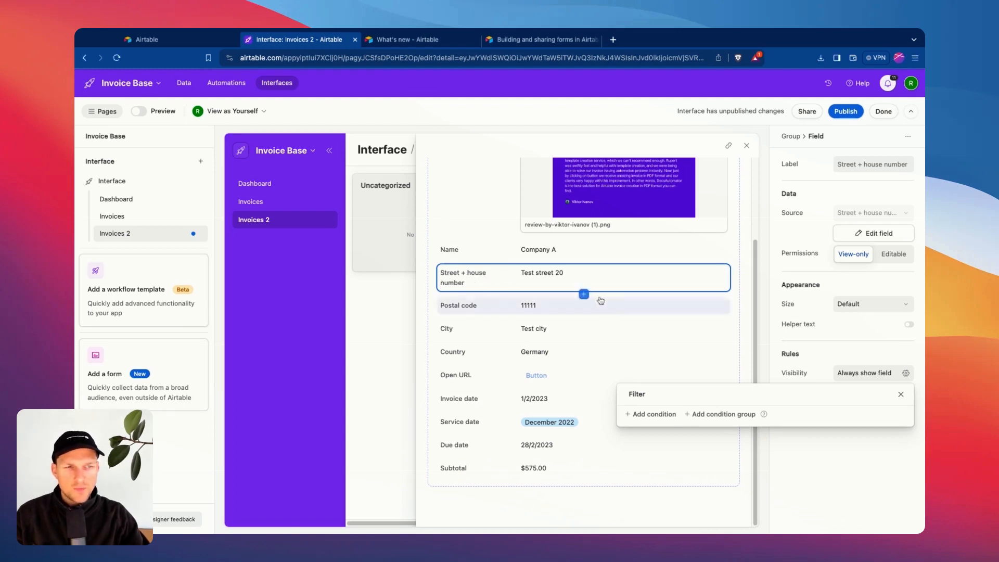
{"action": "left_click", "coordinate": [817, 445]}
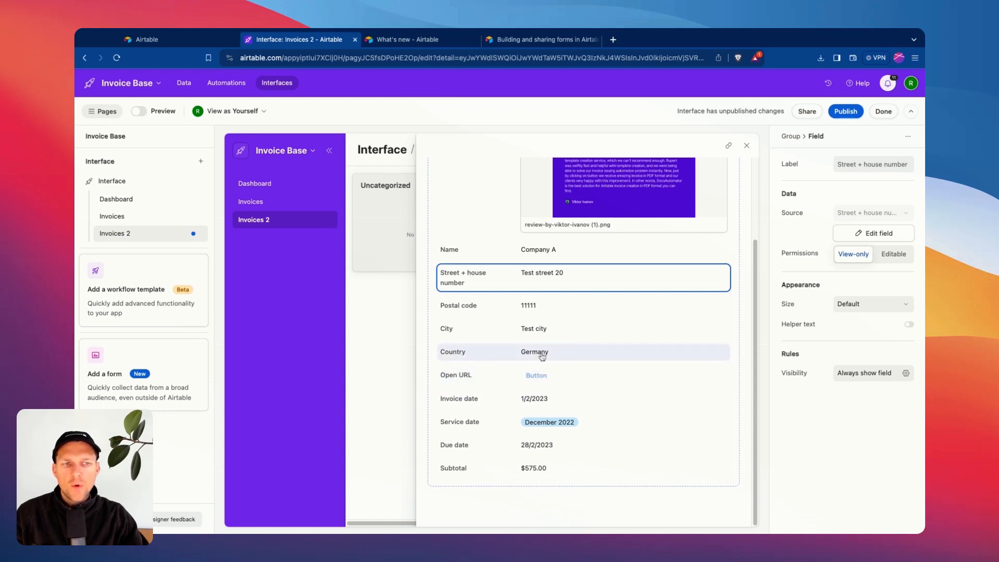
Give Open URL a visibility condition 'Country is not empty', then bring up Publish.
{"action": "left_click", "coordinate": [583, 358]}
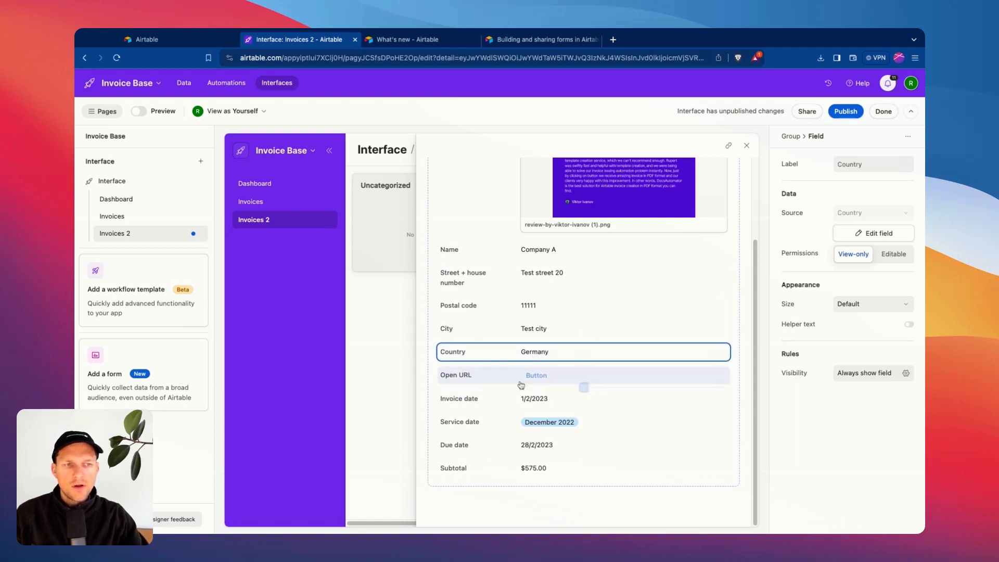
{"action": "left_click", "coordinate": [582, 379]}
{"action": "left_click", "coordinate": [864, 373]}
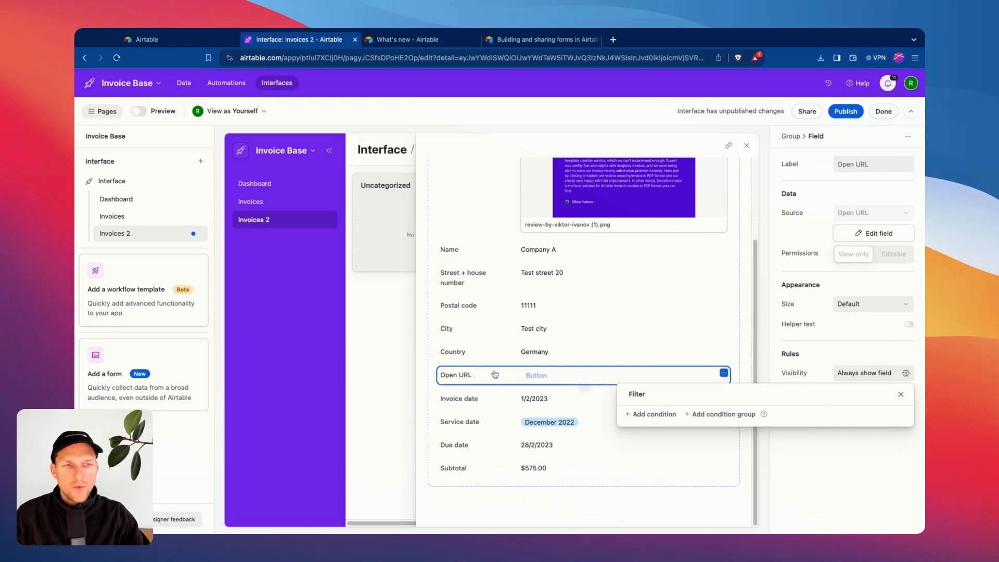
{"action": "left_click", "coordinate": [650, 415]}
{"action": "left_click", "coordinate": [683, 421]}
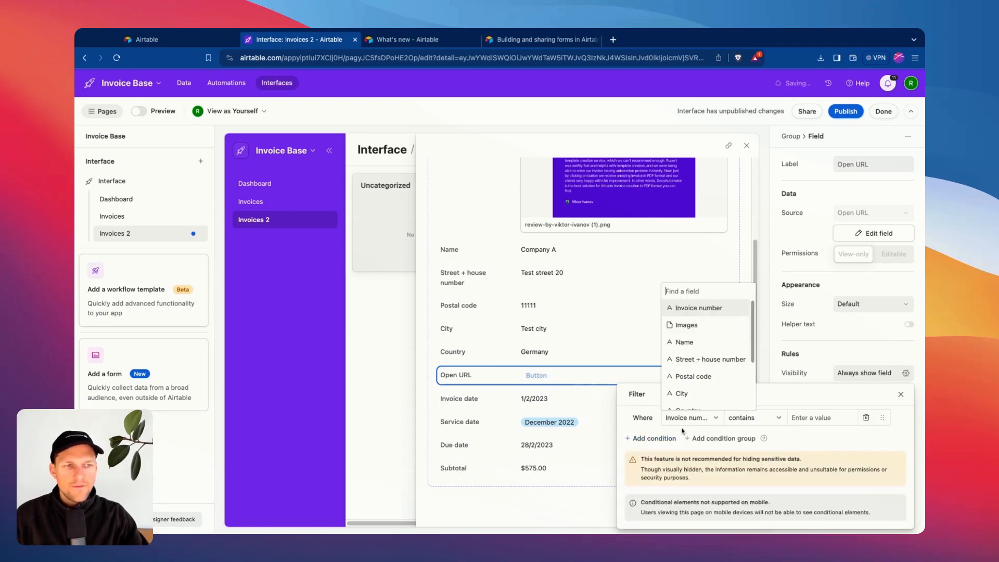
{"action": "type", "text": "Count"}
{"action": "left_click", "coordinate": [688, 401]}
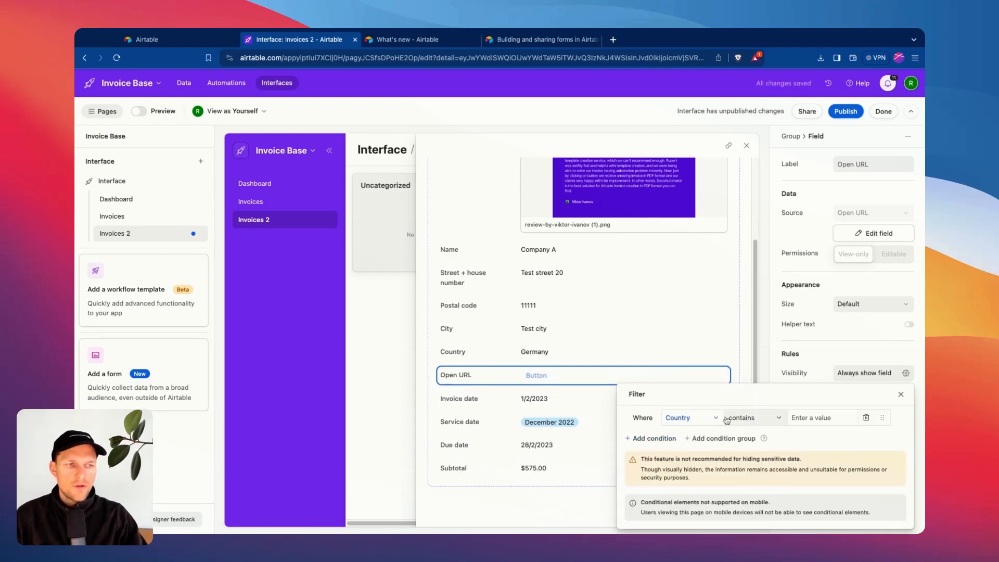
{"action": "left_click", "coordinate": [775, 422]}
{"action": "left_click", "coordinate": [763, 402]}
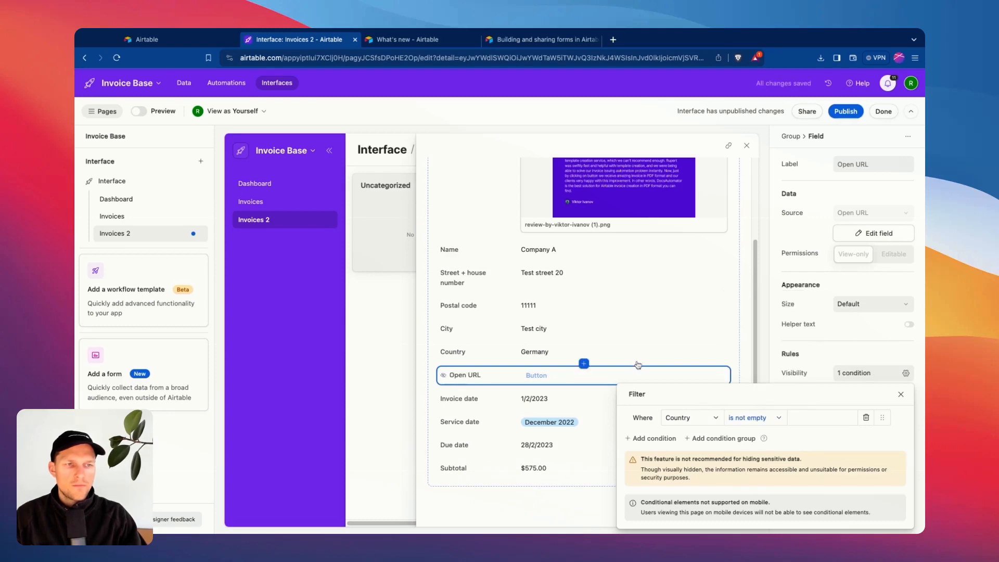
{"action": "left_click", "coordinate": [847, 112]}
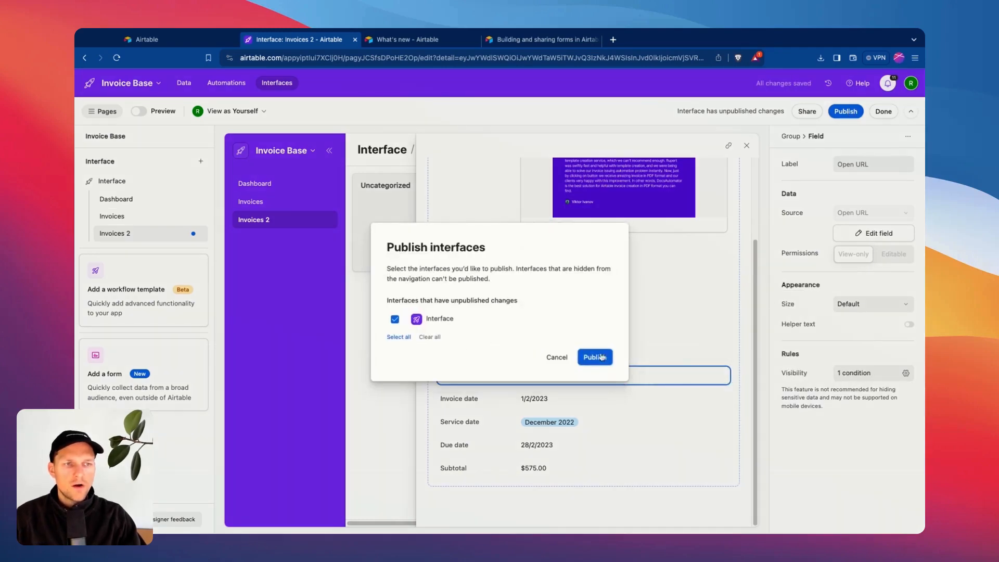
Publish the interface and go back to editing it.
{"action": "left_click", "coordinate": [598, 357]}
{"action": "scroll", "coordinate": [720, 406], "scroll_direction": "down", "scroll_amount": 1}
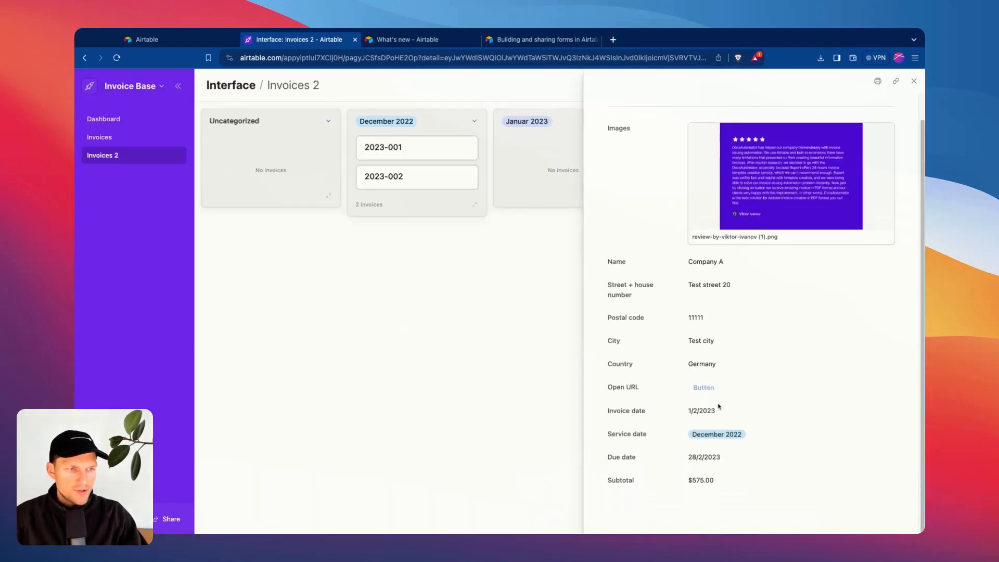
{"action": "left_click", "coordinate": [178, 85]}
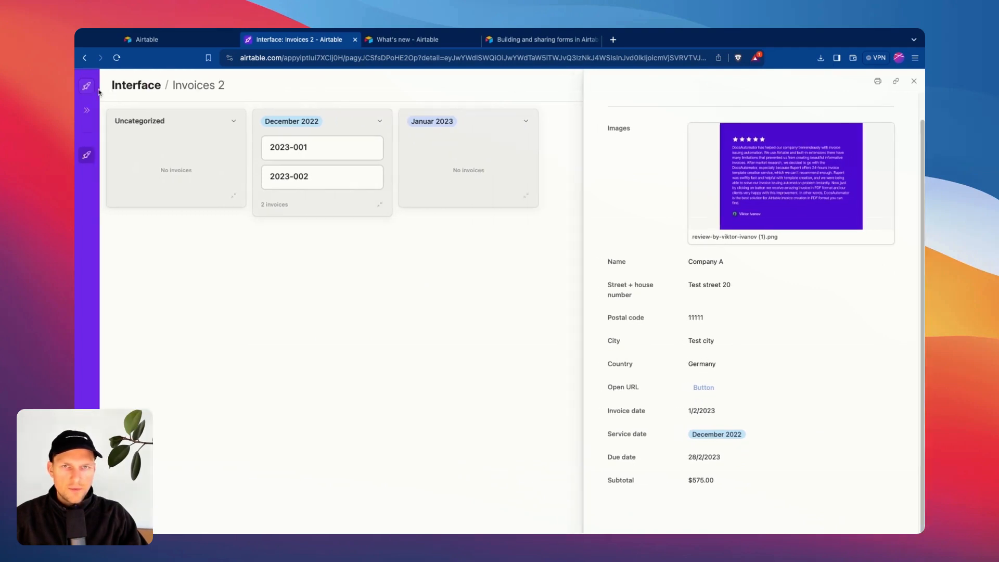
{"action": "left_click", "coordinate": [86, 86]}
{"action": "left_click", "coordinate": [109, 112]}
{"action": "scroll", "coordinate": [572, 333], "scroll_direction": "down", "scroll_amount": 3}
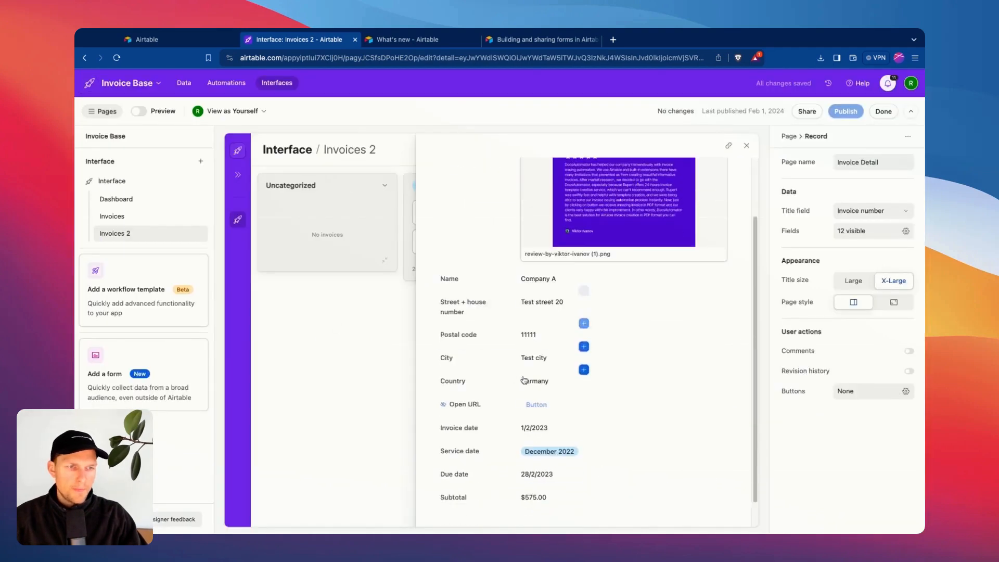
Set the Country field's permission to Editable and republish the interface.
{"action": "left_click", "coordinate": [550, 352]}
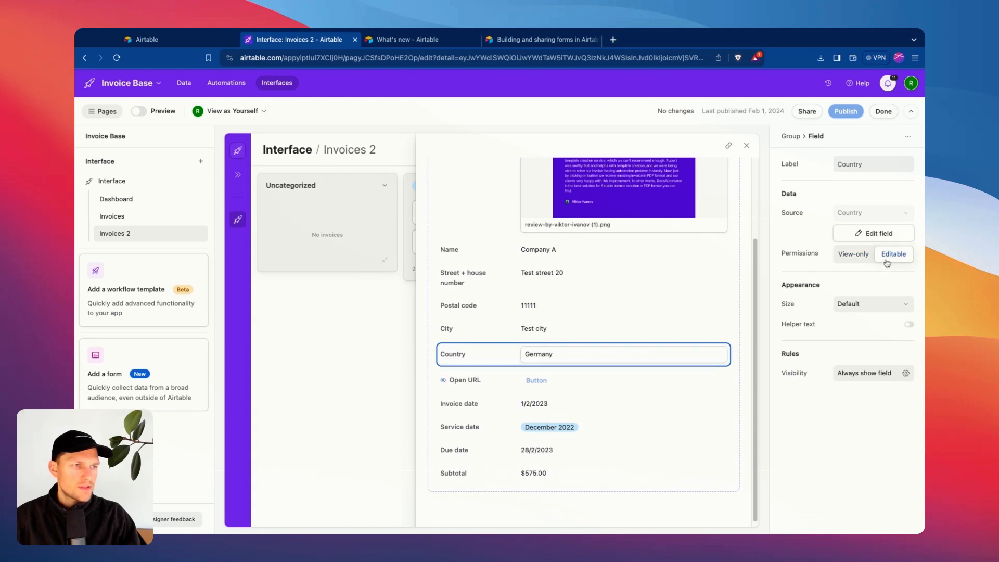
{"action": "left_click", "coordinate": [614, 357]}
{"action": "key", "text": "BackSpace"}
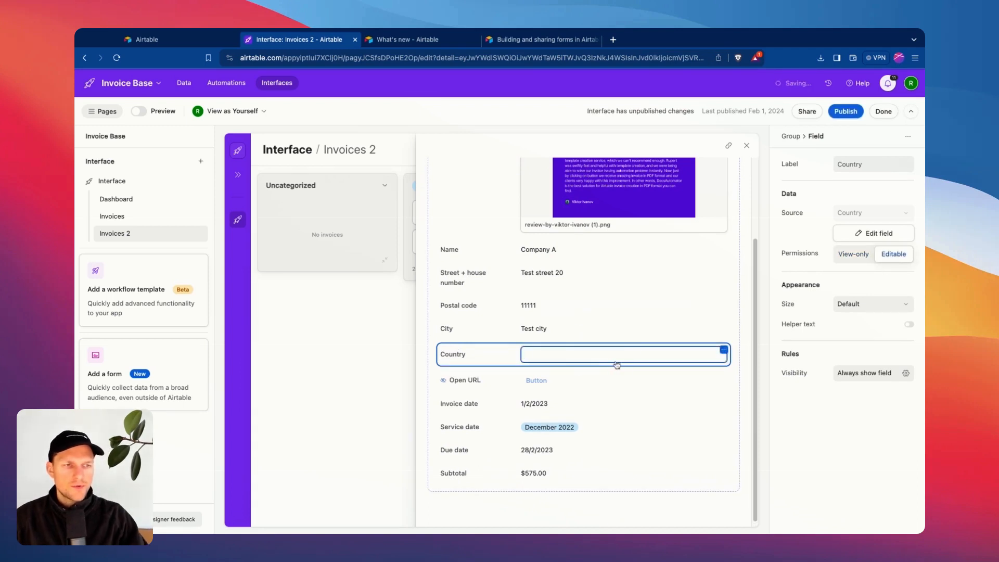
{"action": "left_click", "coordinate": [846, 111]}
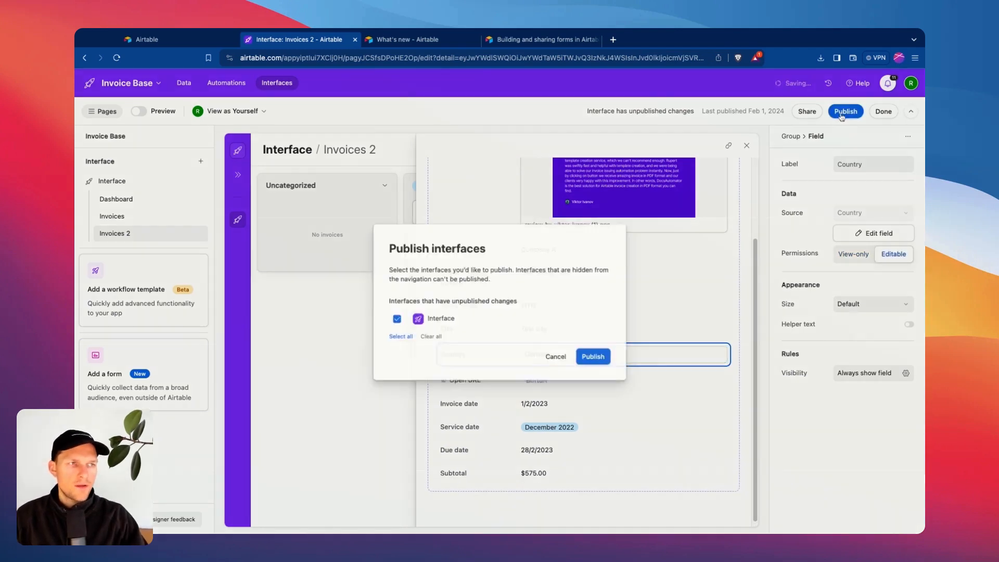
{"action": "left_click", "coordinate": [590, 359]}
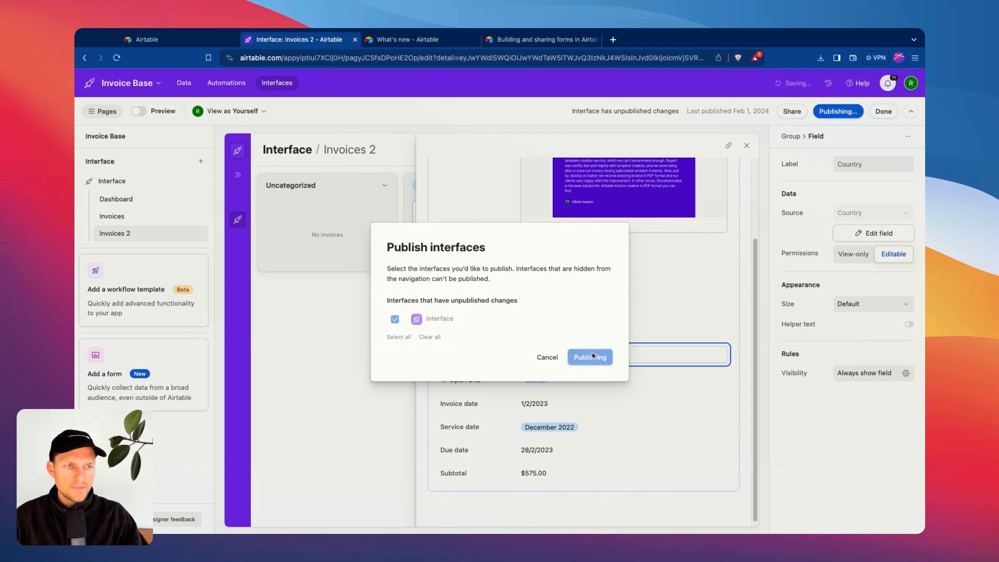
{"action": "scroll", "coordinate": [705, 366], "scroll_direction": "down", "scroll_amount": 1}
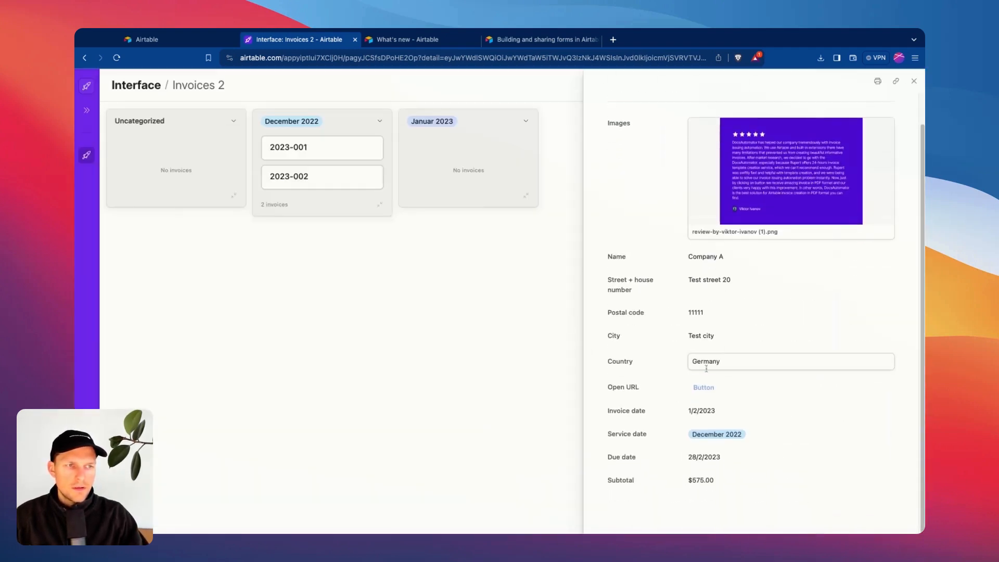
Clear Germany from invoice 2023-001's Country so Open URL hides.
{"action": "double_click", "coordinate": [705, 366]}
{"action": "key", "text": "BackSpace"}
{"action": "left_click", "coordinate": [644, 388]}
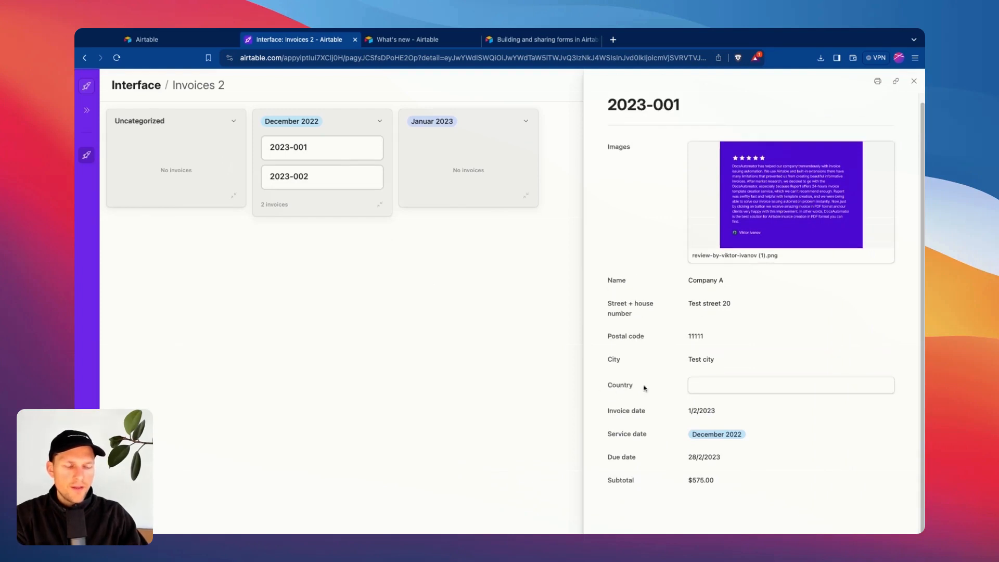
Re-enter Germany as the Country and return to the interface editor.
{"action": "left_click", "coordinate": [713, 386]}
{"action": "type", "text": "Germany"}
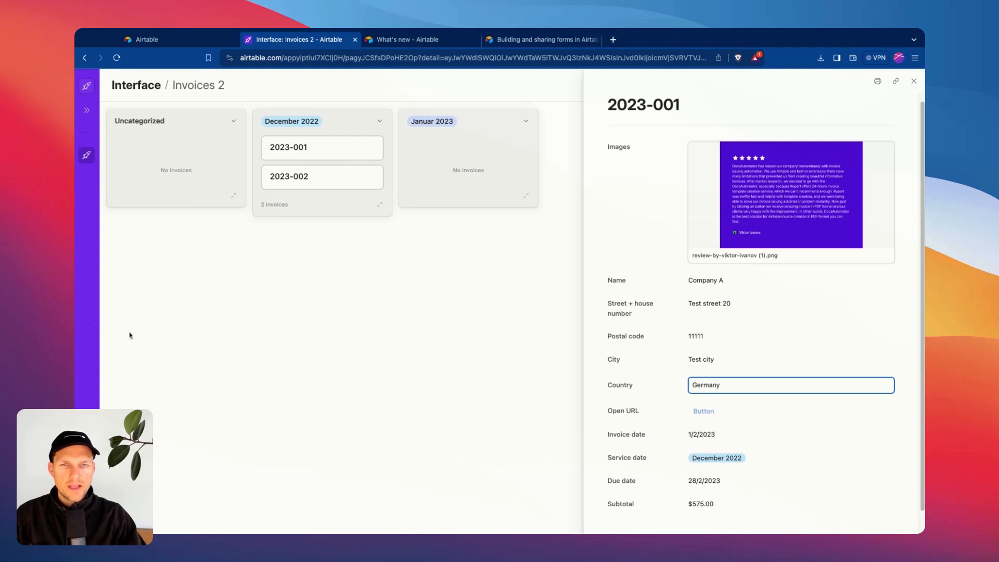
{"action": "left_click", "coordinate": [62, 335]}
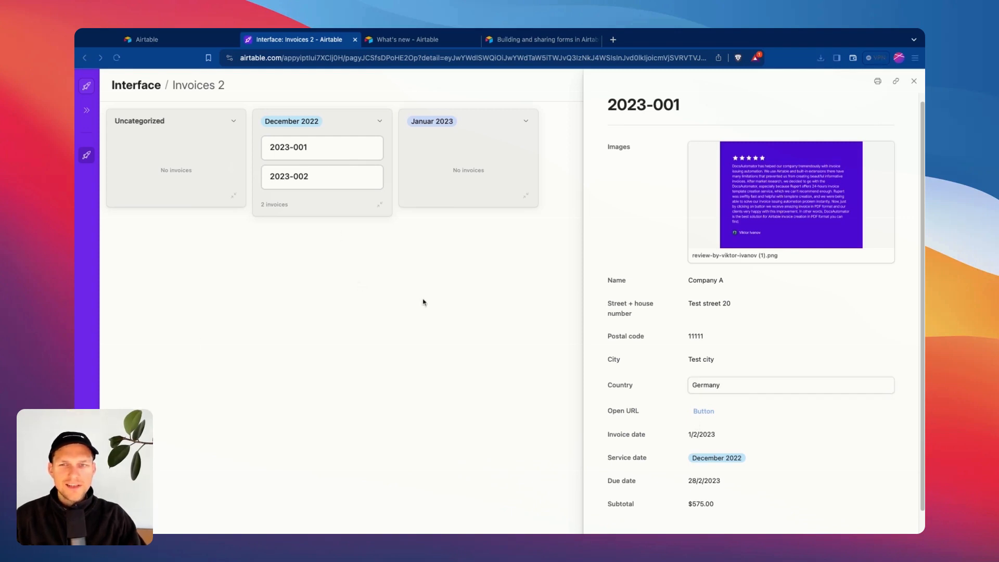
{"action": "left_click", "coordinate": [642, 334]}
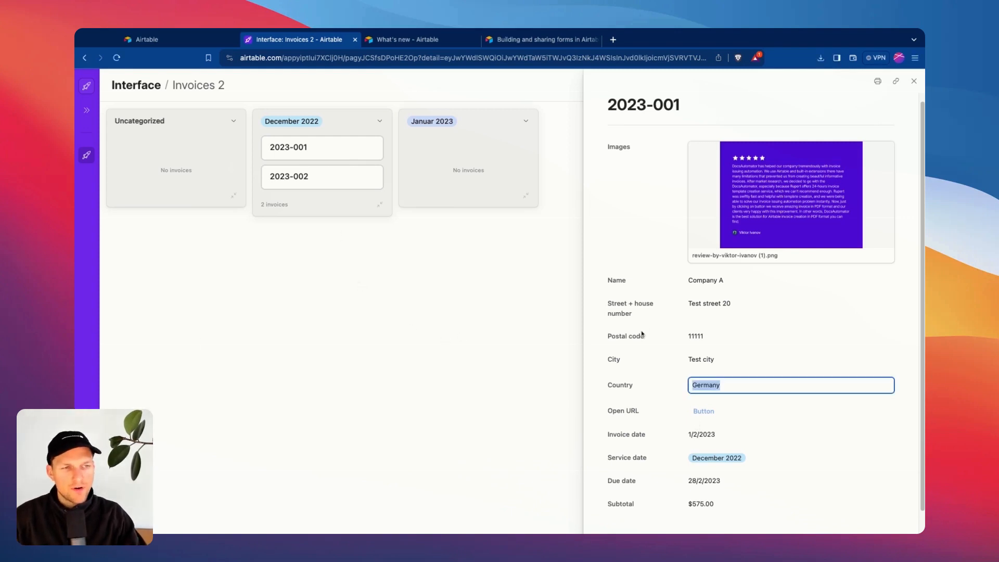
{"action": "left_click", "coordinate": [88, 86]}
{"action": "left_click", "coordinate": [108, 108]}
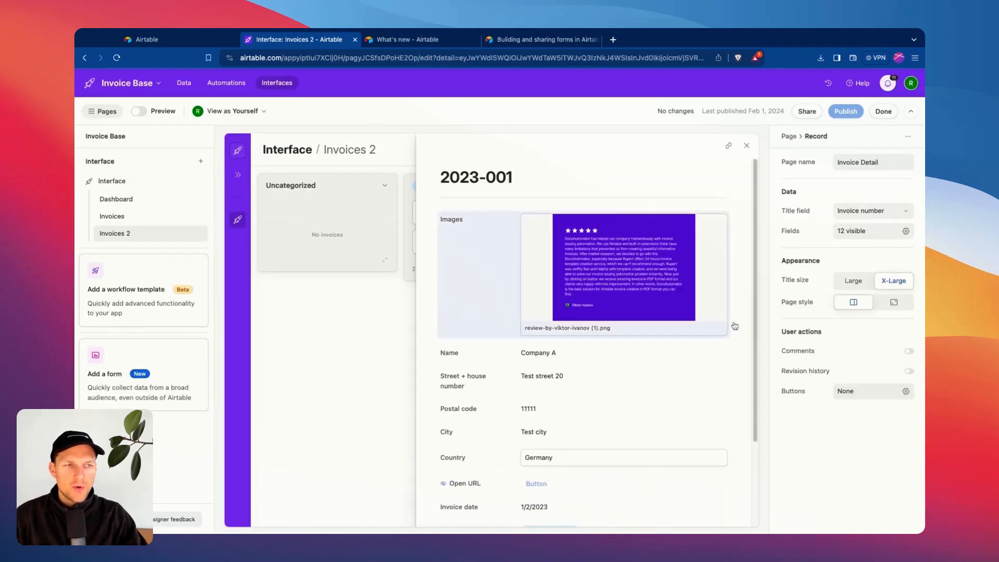
{"action": "scroll", "coordinate": [676, 333], "scroll_direction": "down", "scroll_amount": 3}
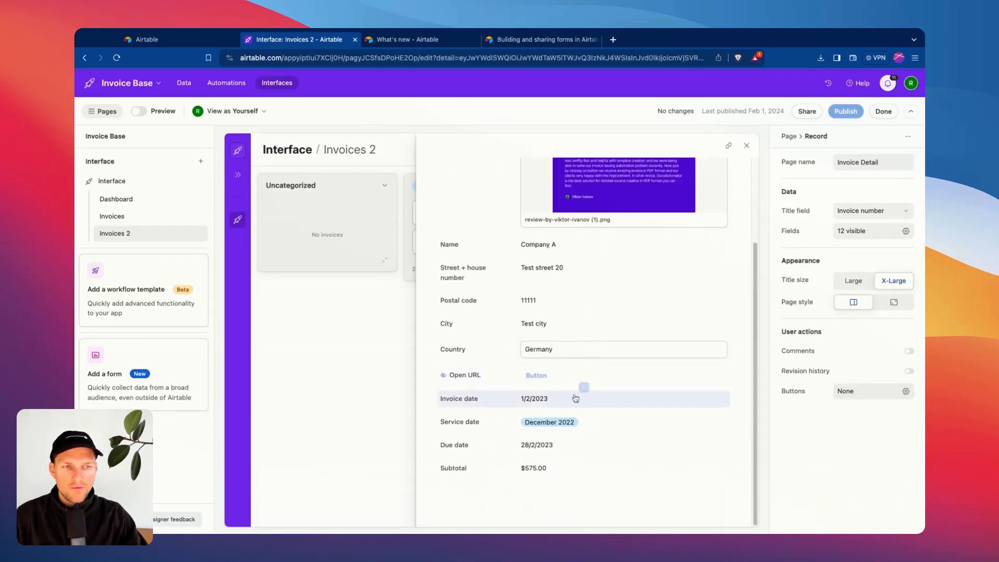
{"action": "left_click", "coordinate": [584, 387]}
{"action": "left_click", "coordinate": [593, 430]}
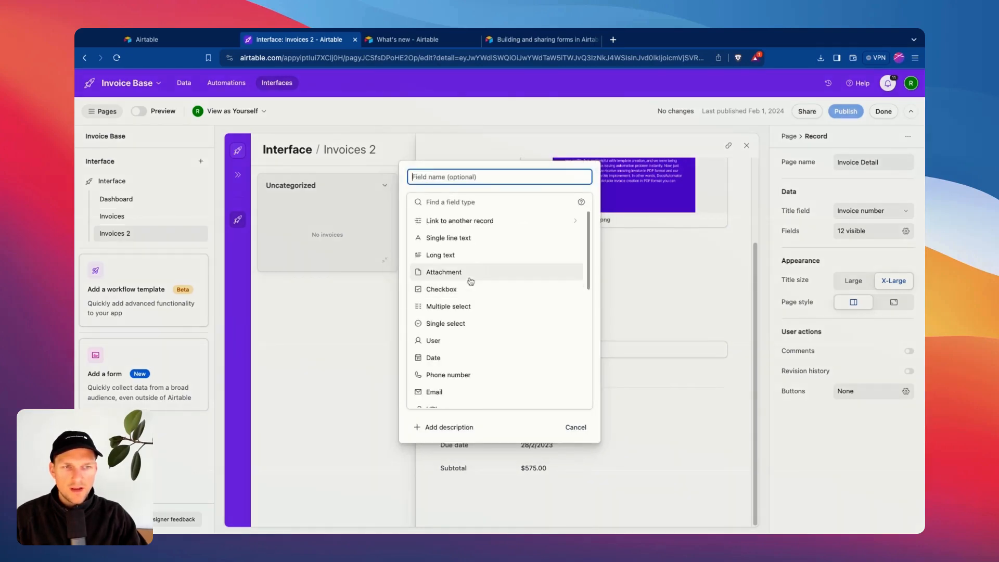
{"action": "scroll", "coordinate": [471, 282], "scroll_direction": "down", "scroll_amount": 3}
{"action": "scroll", "coordinate": [460, 313], "scroll_direction": "up", "scroll_amount": 3}
{"action": "scroll", "coordinate": [469, 305], "scroll_direction": "down", "scroll_amount": 8}
{"action": "scroll", "coordinate": [458, 274], "scroll_direction": "up", "scroll_amount": 8}
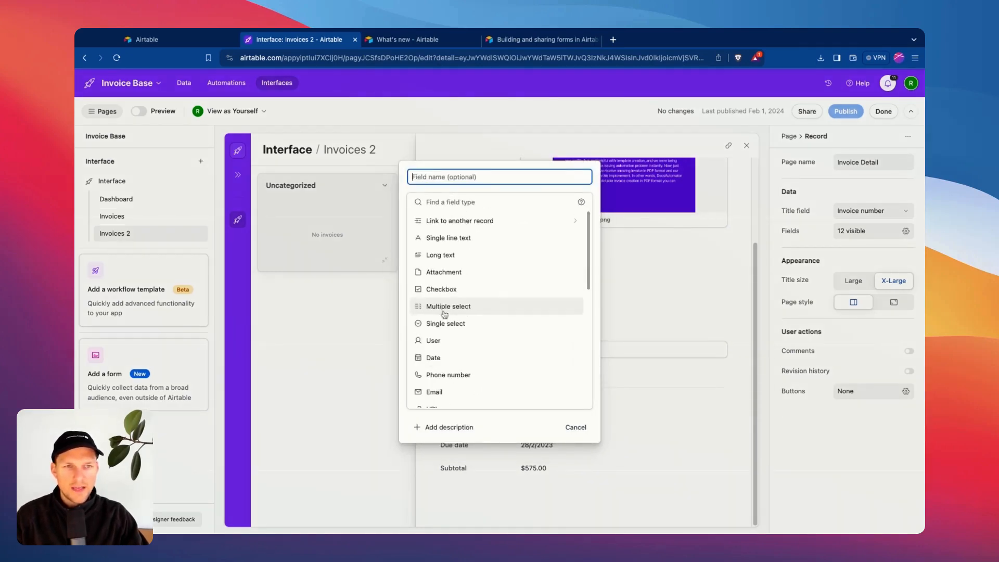
{"action": "scroll", "coordinate": [447, 307], "scroll_direction": "down", "scroll_amount": 10}
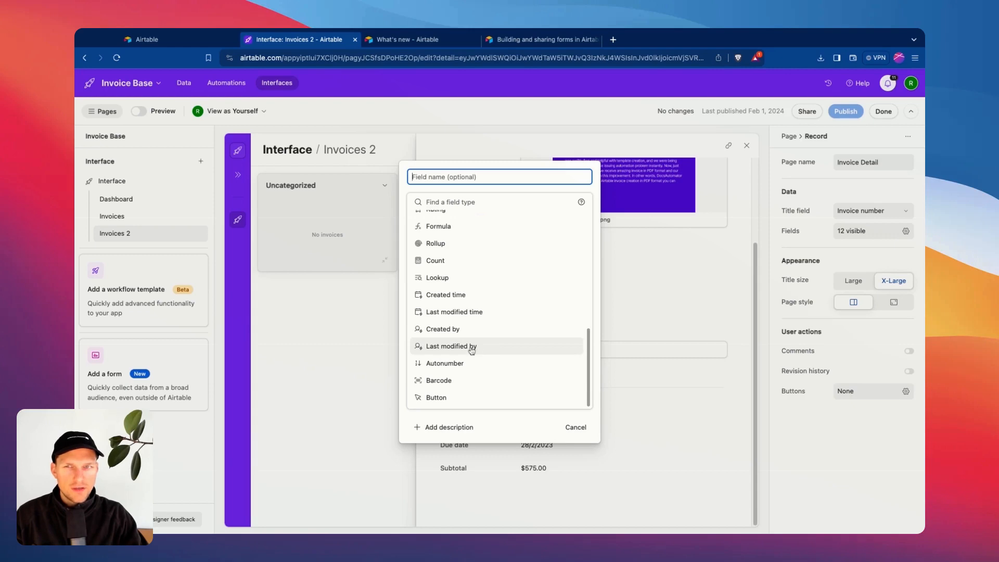
{"action": "left_click", "coordinate": [577, 428]}
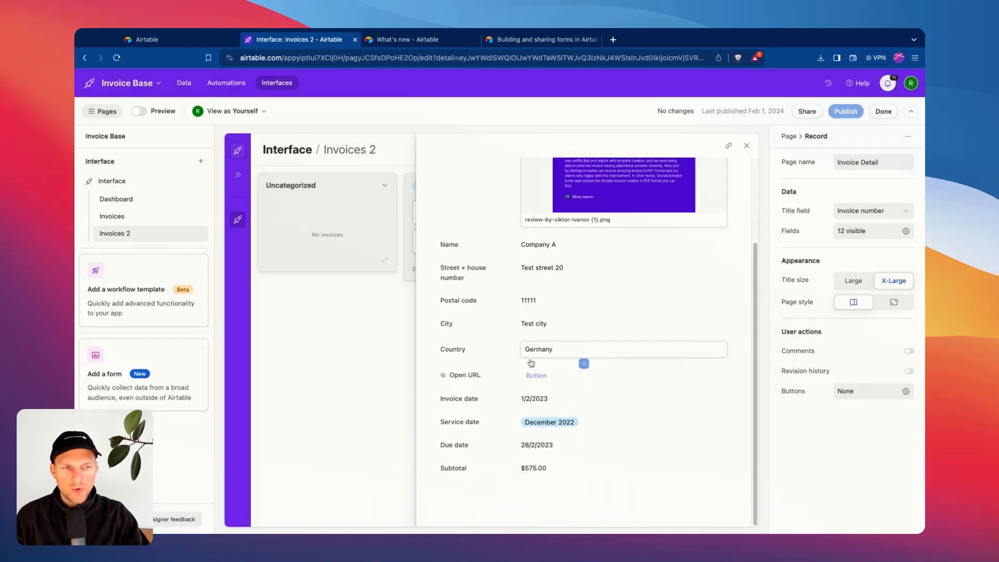
Add an empty New Group section below Subtotal and deselect it.
{"action": "left_click", "coordinate": [584, 494]}
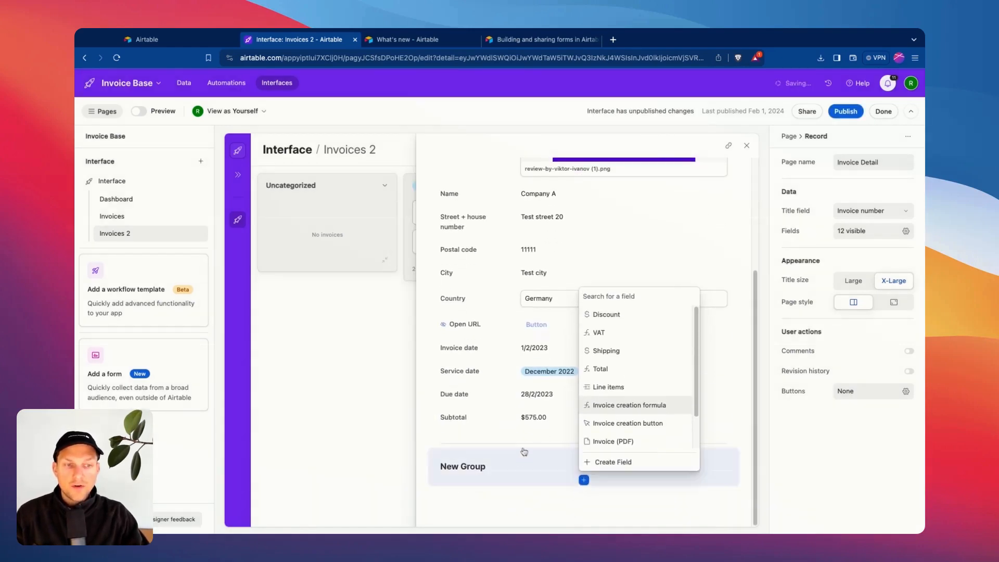
{"action": "left_click", "coordinate": [463, 466]}
{"action": "left_click", "coordinate": [463, 467]}
{"action": "double_click", "coordinate": [471, 470]}
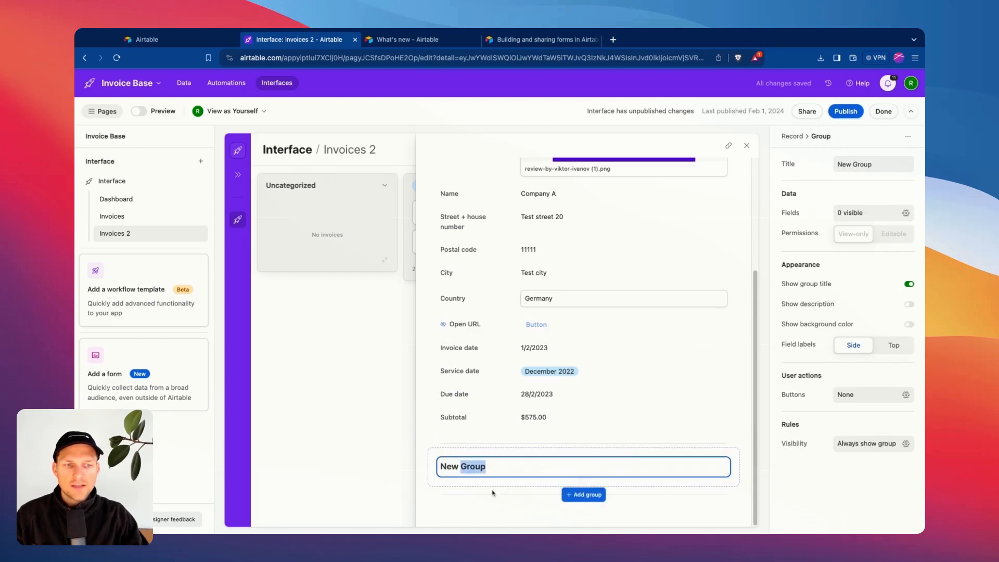
{"action": "left_click", "coordinate": [494, 456]}
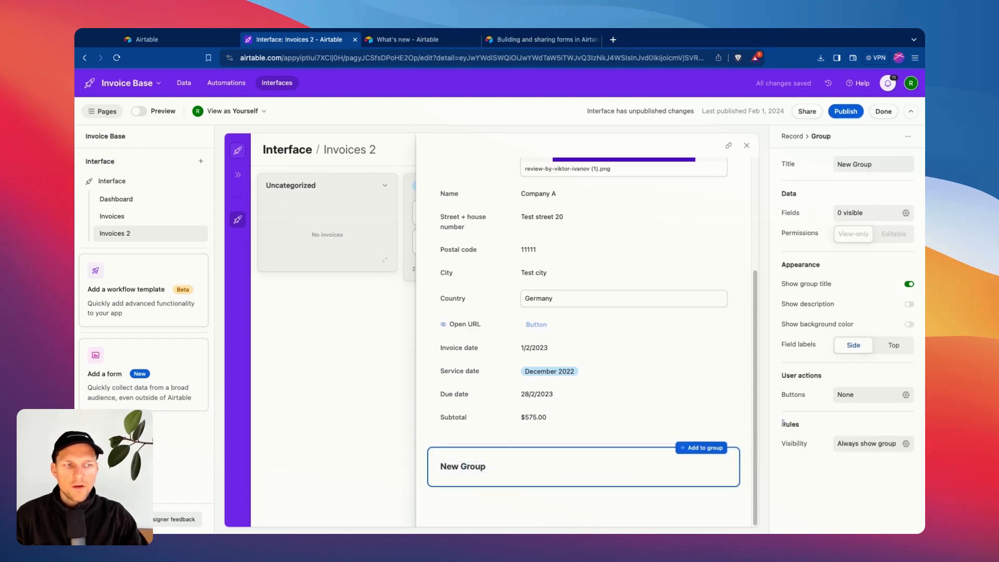
{"action": "left_click_drag", "start_coordinate": [783, 423], "coordinate": [801, 428]}
{"action": "left_click", "coordinate": [801, 445]}
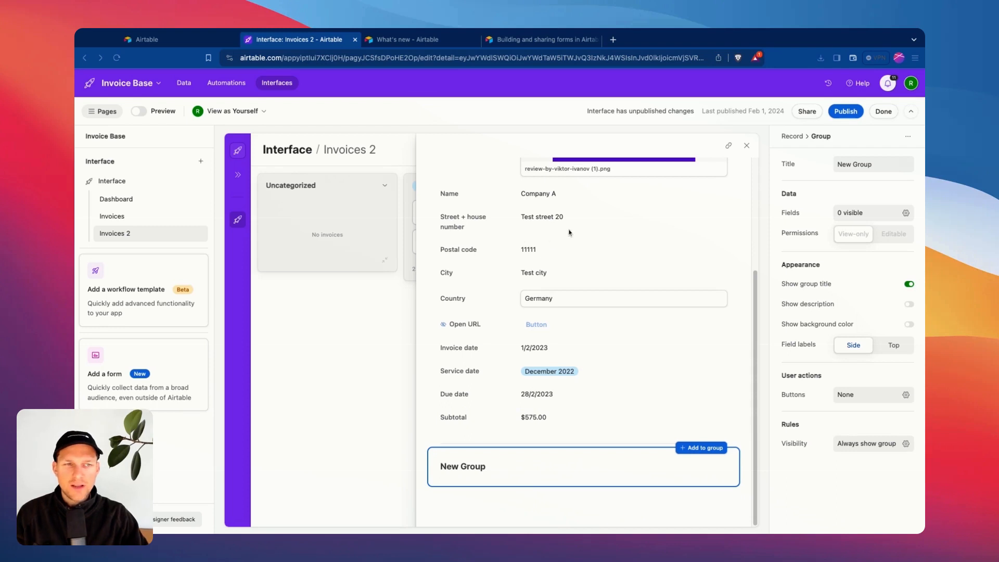
{"action": "left_click", "coordinate": [422, 446]}
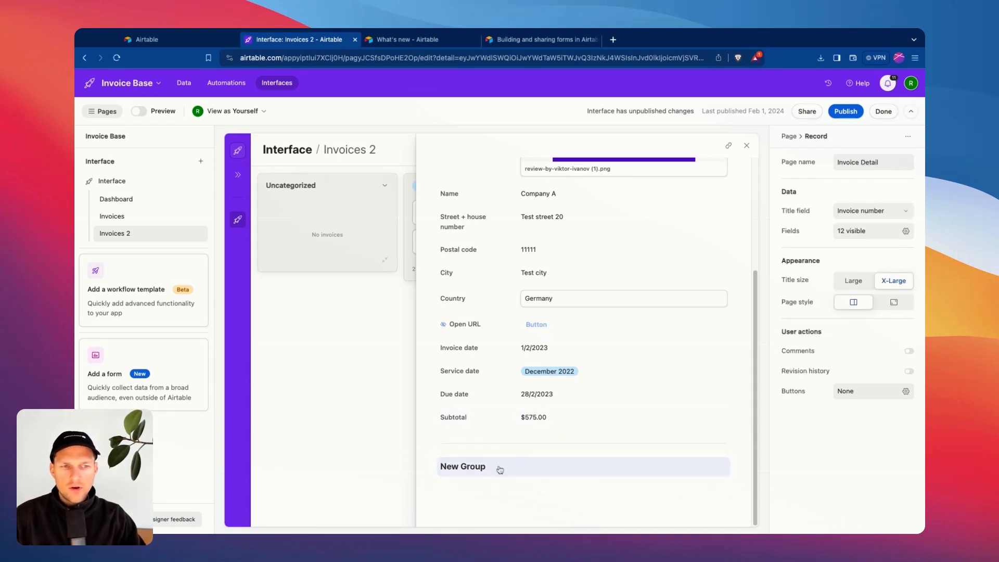
{"action": "scroll", "coordinate": [505, 339], "scroll_direction": "up", "scroll_amount": 3}
{"action": "scroll", "coordinate": [526, 327], "scroll_direction": "down", "scroll_amount": 3}
{"action": "scroll", "coordinate": [586, 256], "scroll_direction": "up", "scroll_amount": 3}
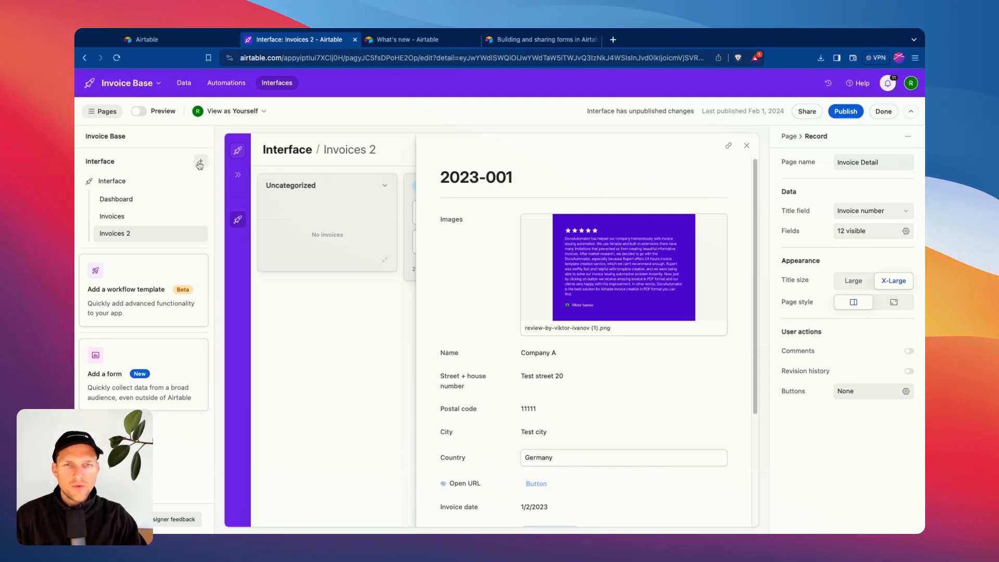
Close the record panel and start a new page, previewing the Timeline and Record review layouts.
{"action": "left_click", "coordinate": [747, 145]}
{"action": "left_click", "coordinate": [200, 161]}
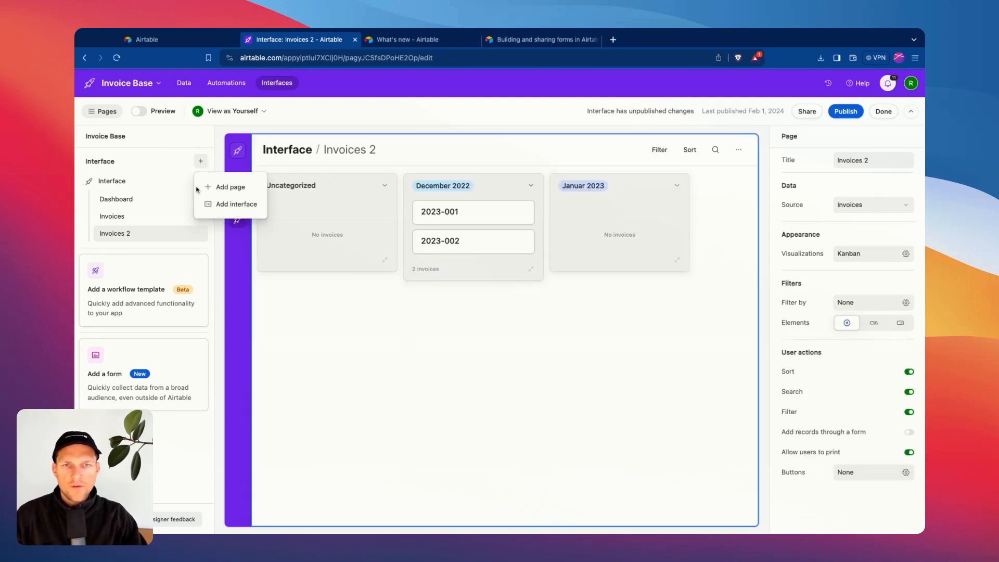
{"action": "left_click", "coordinate": [227, 189]}
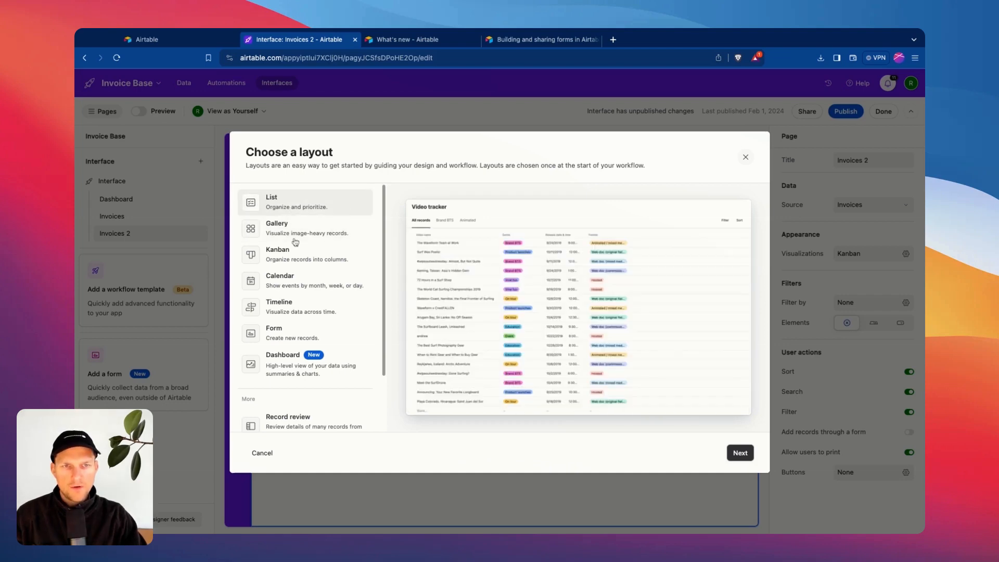
{"action": "left_click", "coordinate": [293, 307]}
{"action": "scroll", "coordinate": [305, 338], "scroll_direction": "down", "scroll_amount": 3}
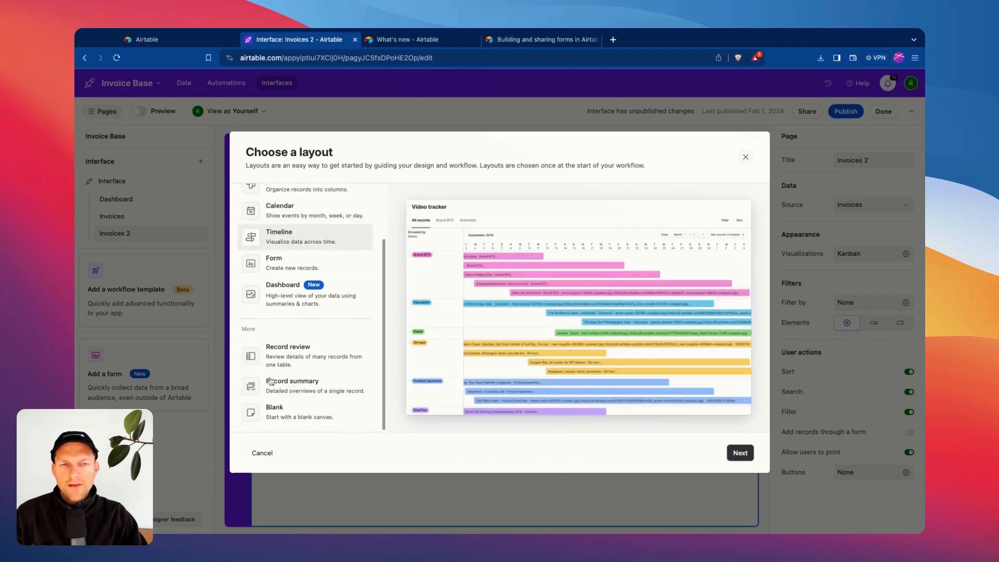
{"action": "left_click", "coordinate": [282, 355]}
{"action": "left_click_drag", "start_coordinate": [282, 383], "coordinate": [289, 387]}
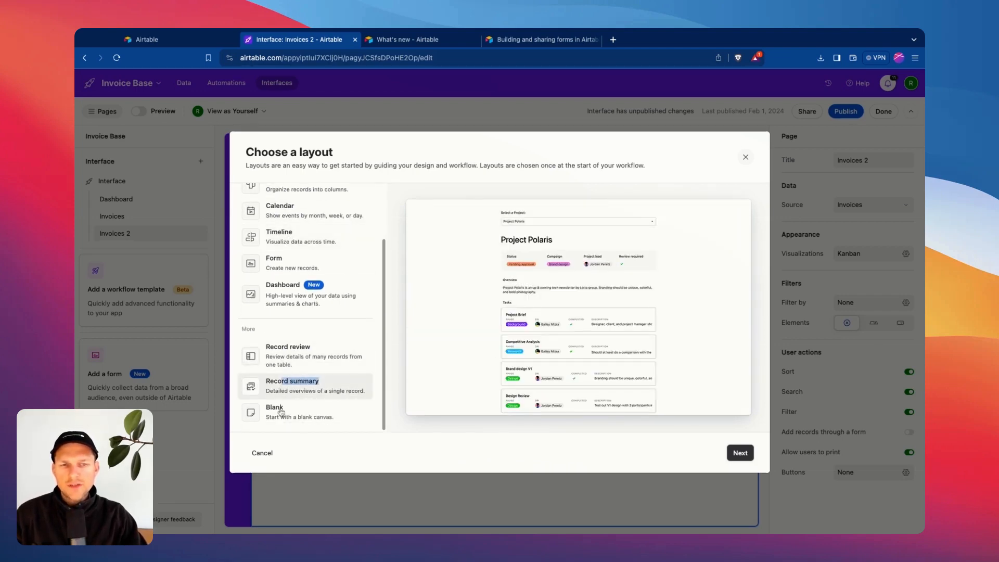
{"action": "left_click", "coordinate": [271, 394]}
Settle on the Record review layout, connect it to Invoices and create the page.
{"action": "left_click", "coordinate": [269, 345]}
{"action": "left_click", "coordinate": [273, 396]}
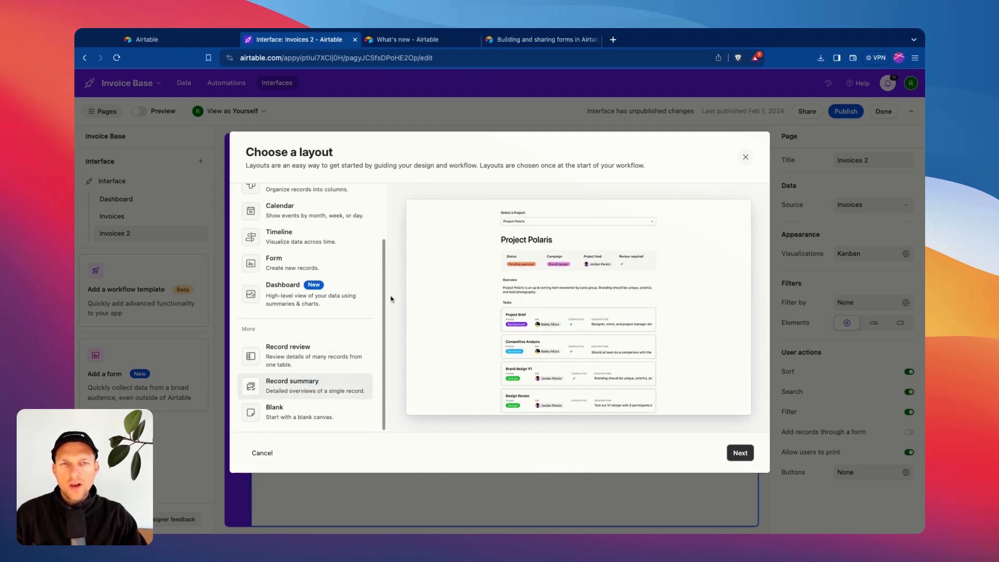
{"action": "left_click", "coordinate": [298, 424]}
{"action": "left_click", "coordinate": [323, 398]}
{"action": "left_click", "coordinate": [307, 366]}
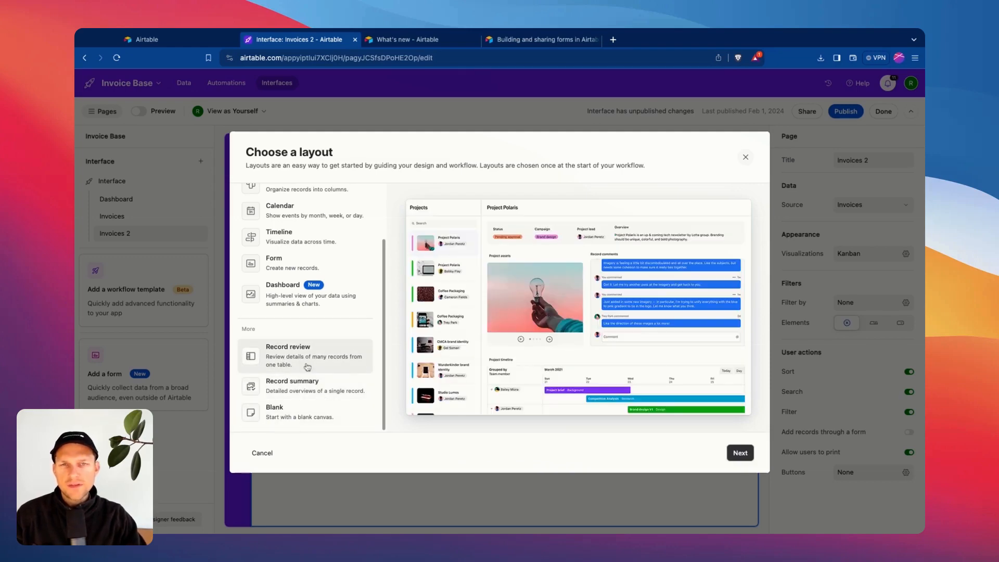
{"action": "left_click", "coordinate": [291, 385]}
{"action": "left_click", "coordinate": [308, 352]}
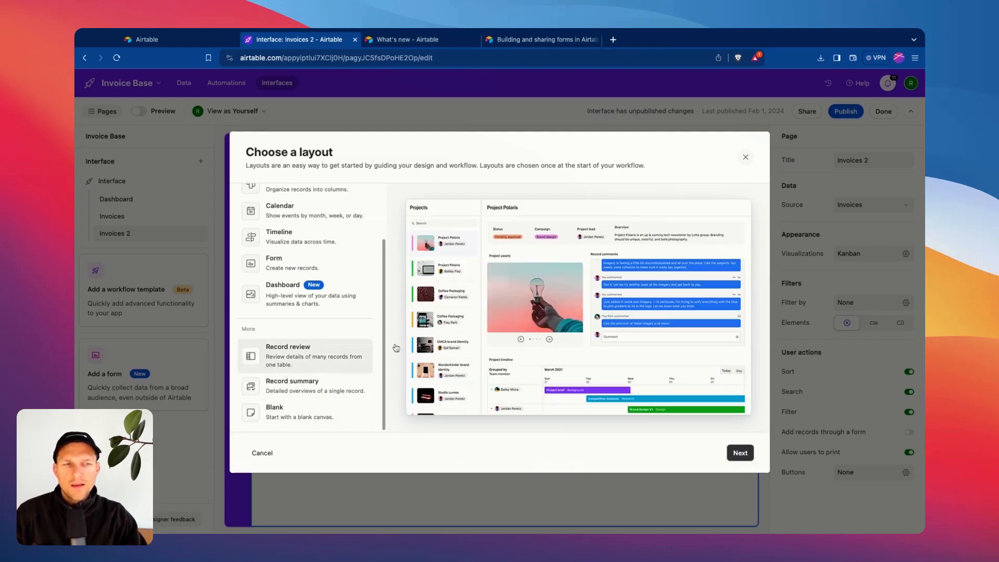
{"action": "left_click", "coordinate": [739, 453]}
{"action": "left_click", "coordinate": [739, 453]}
{"action": "left_click", "coordinate": [738, 453]}
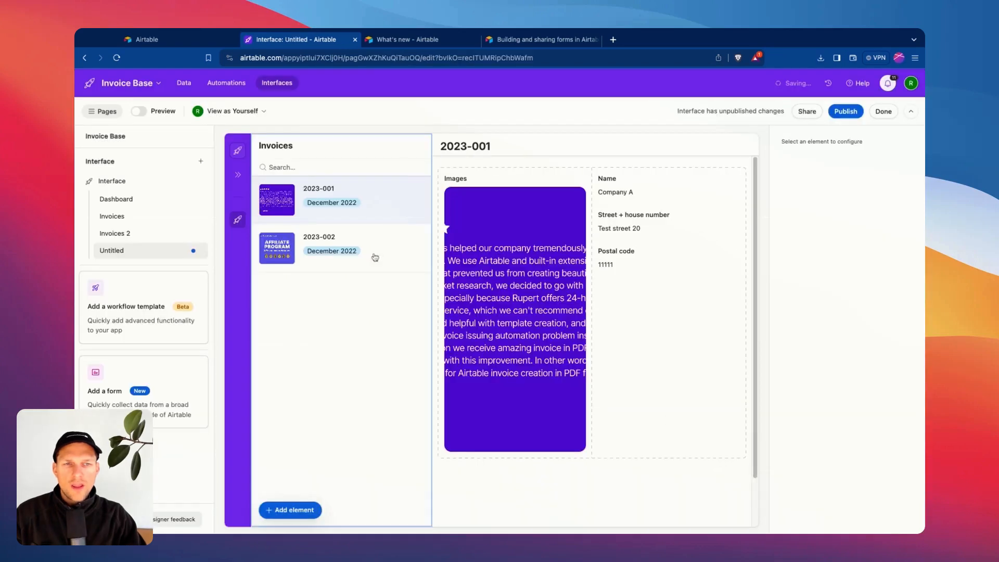
Switch the detail view between invoices 2023-001 and 2023-002.
{"action": "left_click", "coordinate": [343, 247]}
{"action": "left_click", "coordinate": [344, 208]}
{"action": "left_click", "coordinate": [316, 228]}
{"action": "left_click", "coordinate": [316, 215]}
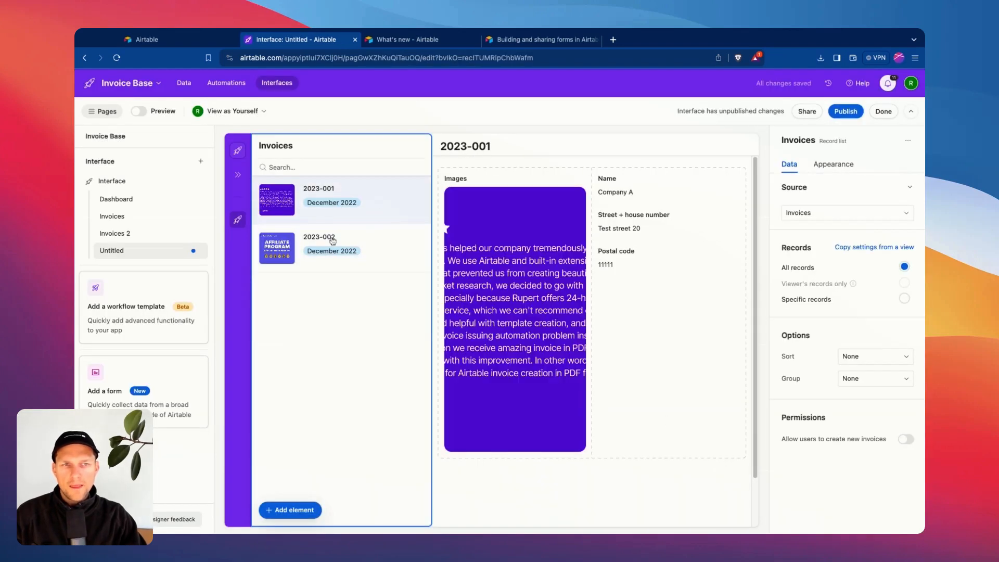
Inspect the Name and Street + house number field settings, then begin adding another page.
{"action": "left_click", "coordinate": [614, 185]}
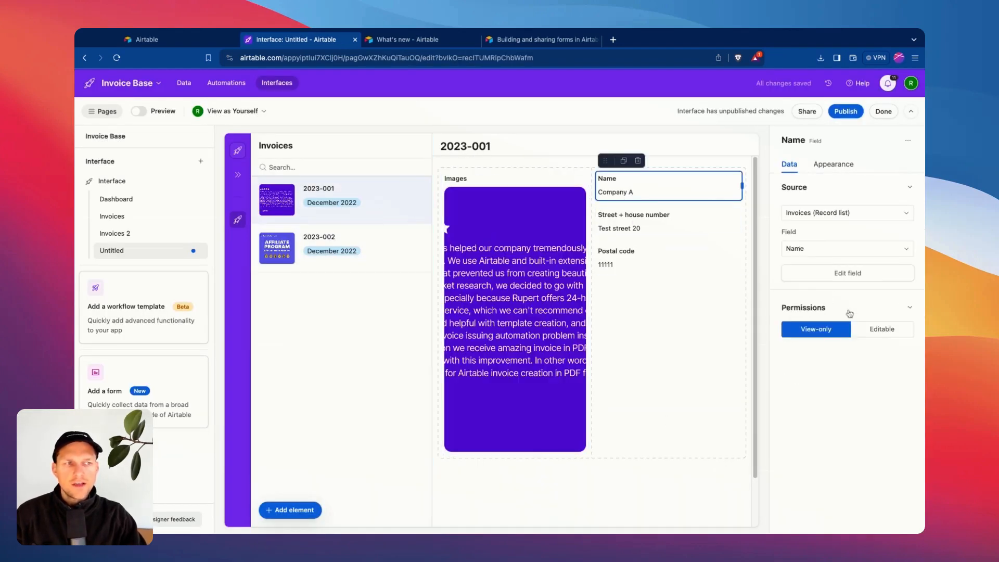
{"action": "left_click", "coordinate": [635, 221]}
{"action": "left_click", "coordinate": [343, 250]}
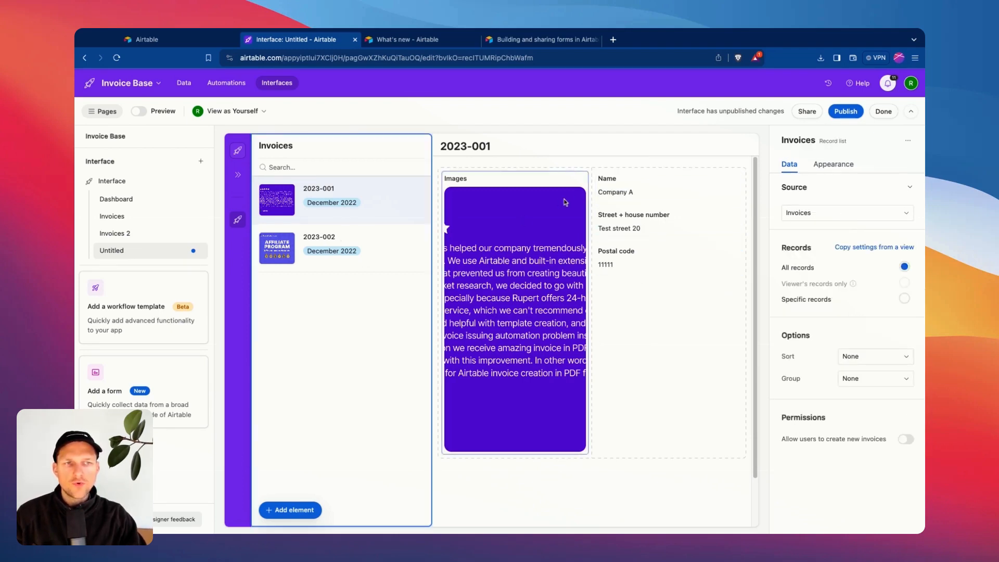
{"action": "left_click", "coordinate": [644, 198]}
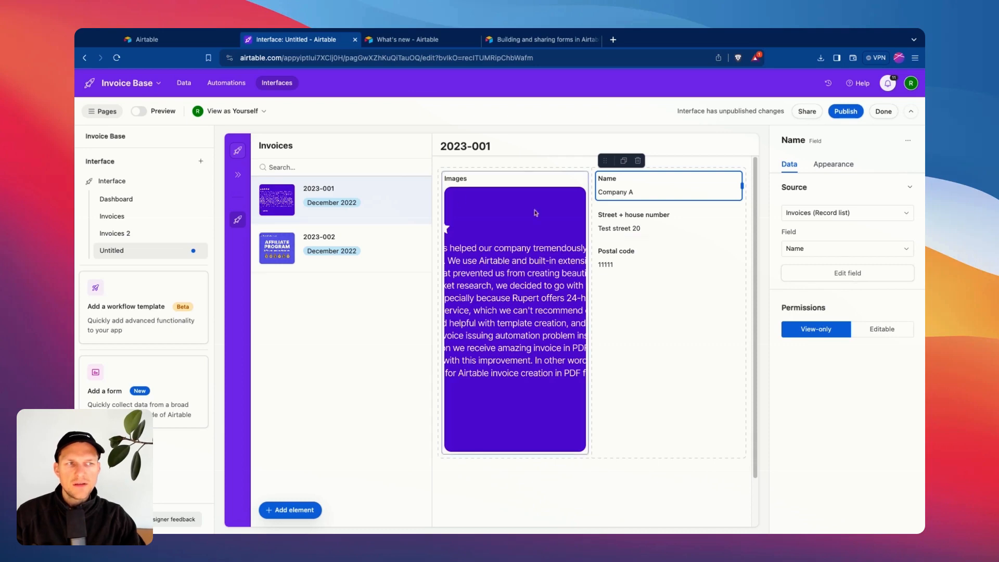
{"action": "left_click", "coordinate": [309, 210]}
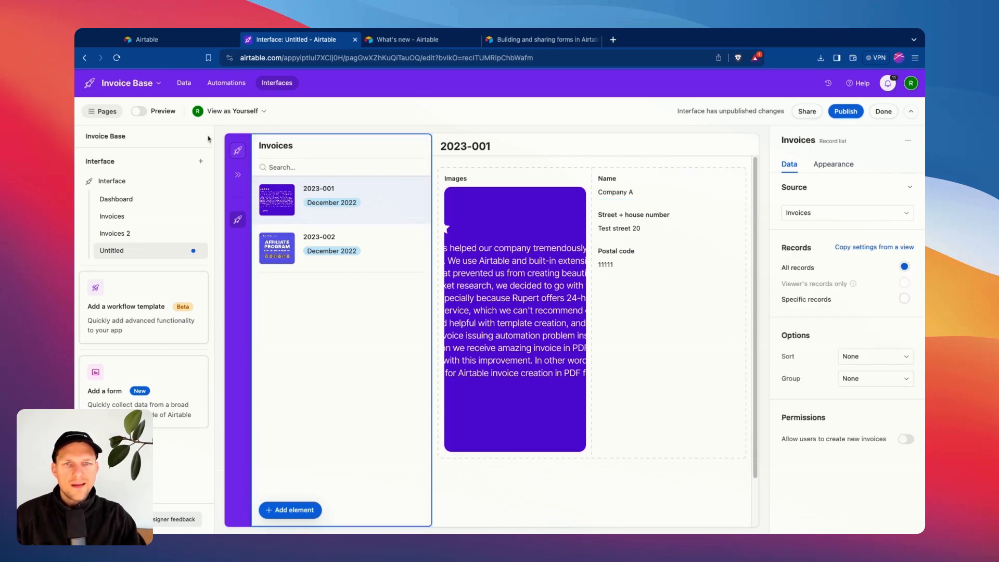
{"action": "left_click", "coordinate": [201, 161]}
{"action": "left_click", "coordinate": [218, 186]}
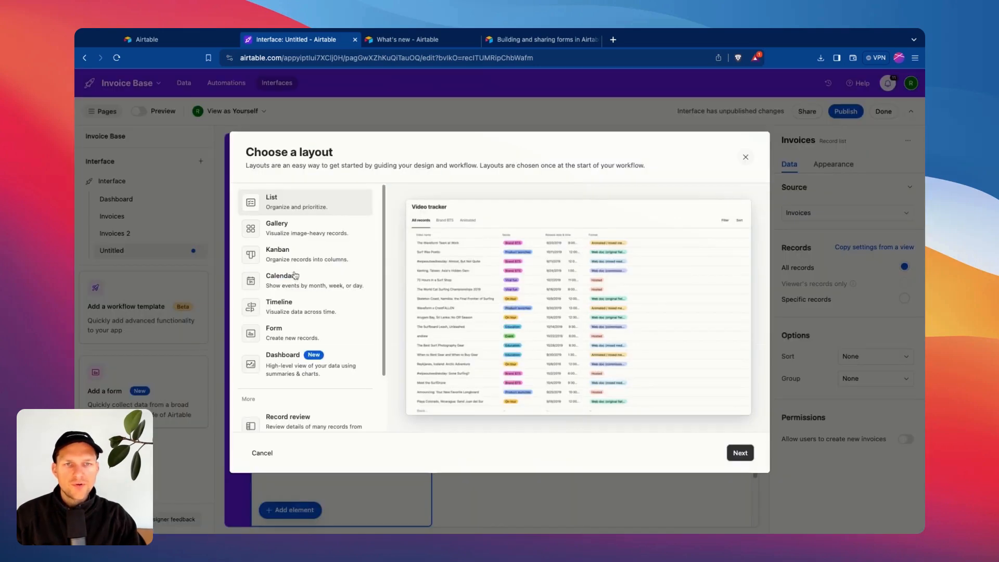
Pick the Form layout, create the New Invoices form page and select its Invoice number field.
{"action": "left_click", "coordinate": [276, 303]}
{"action": "left_click", "coordinate": [289, 229]}
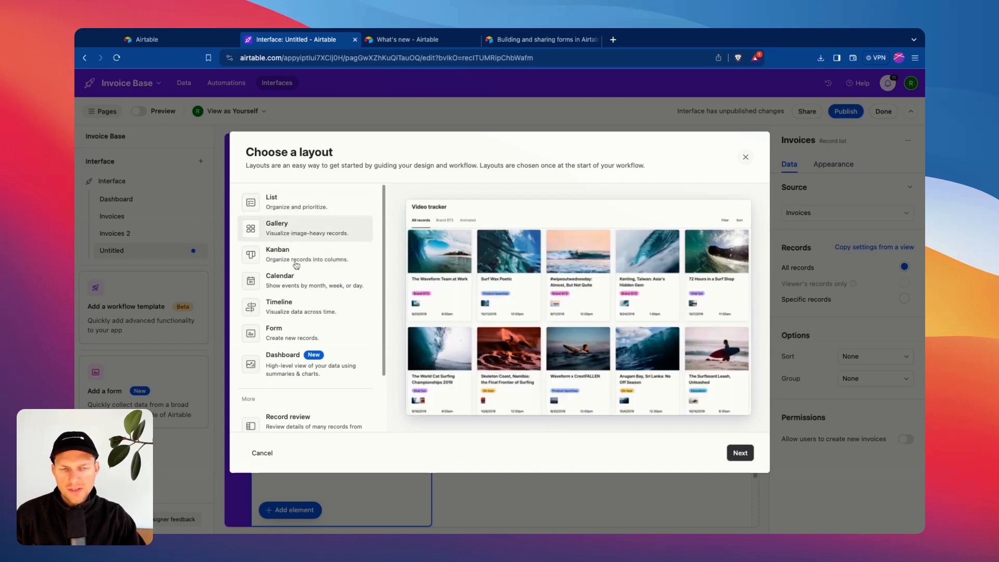
{"action": "left_click", "coordinate": [302, 336]}
{"action": "left_click", "coordinate": [306, 314]}
{"action": "left_click", "coordinate": [306, 285]}
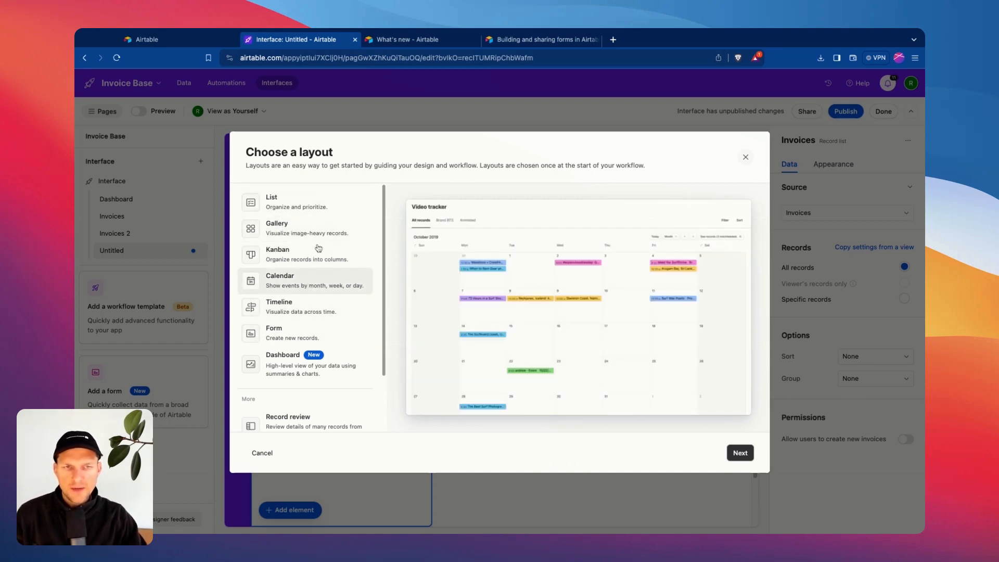
{"action": "left_click", "coordinate": [277, 336]}
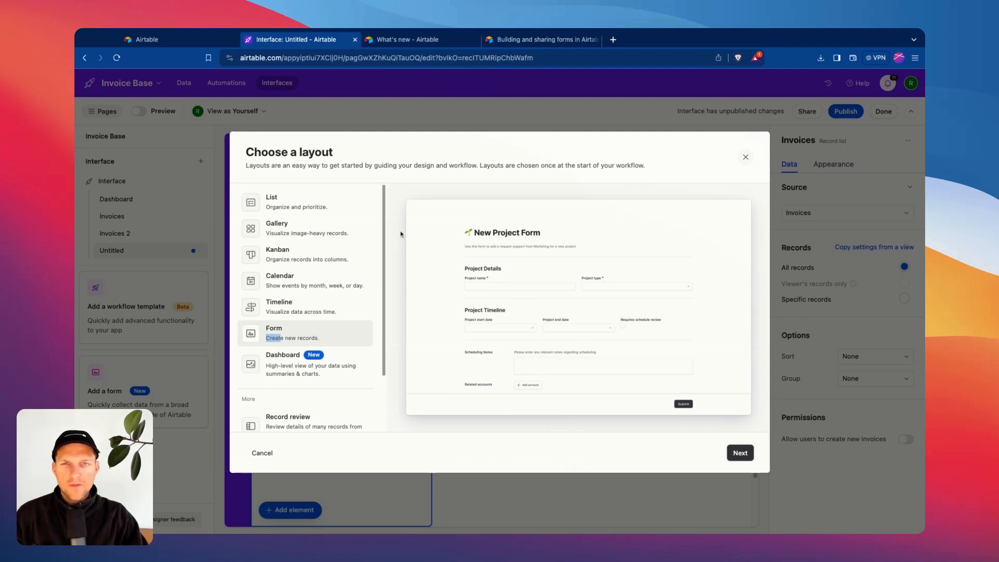
{"action": "left_click", "coordinate": [740, 453]}
{"action": "left_click", "coordinate": [738, 455]}
{"action": "left_click", "coordinate": [738, 454]}
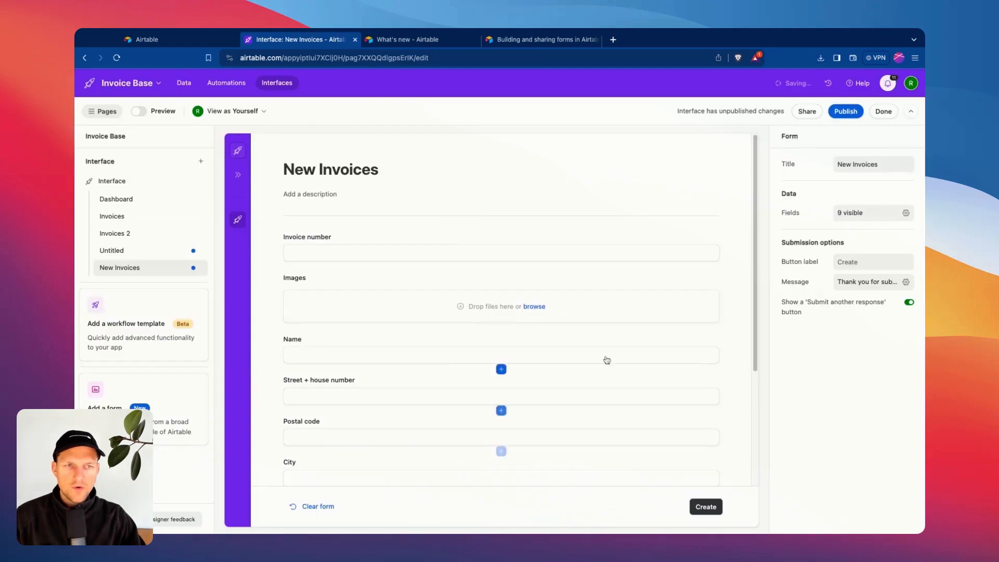
{"action": "left_click", "coordinate": [342, 238]}
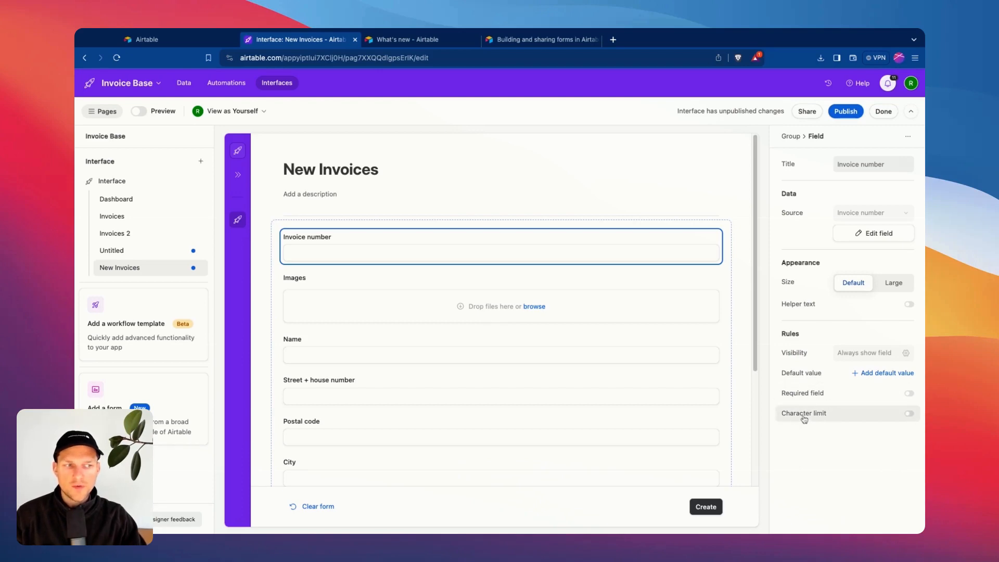
Try a character limit and Required on Invoice number, then turn both off again.
{"action": "left_click", "coordinate": [824, 414]}
{"action": "left_click", "coordinate": [827, 417]}
{"action": "left_click", "coordinate": [816, 397]}
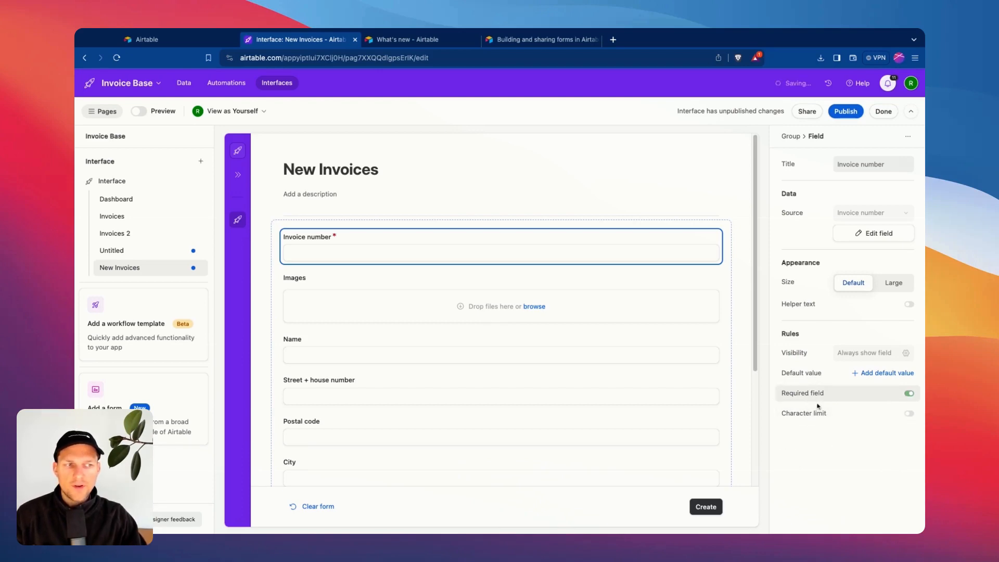
{"action": "left_click", "coordinate": [818, 400]}
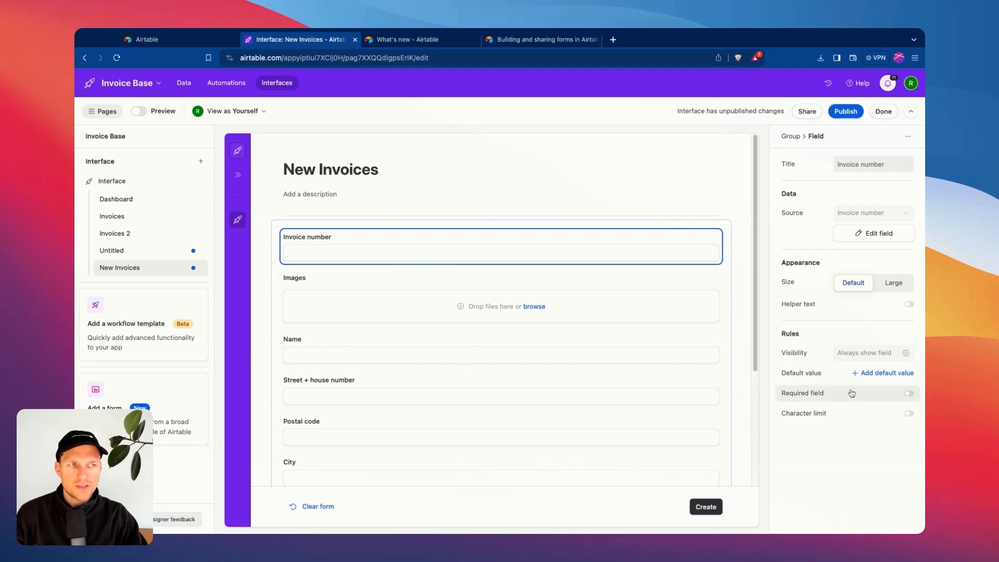
Add a new empty group below the Postal code field on the New Invoices form.
{"action": "scroll", "coordinate": [323, 286], "scroll_direction": "down", "scroll_amount": 3}
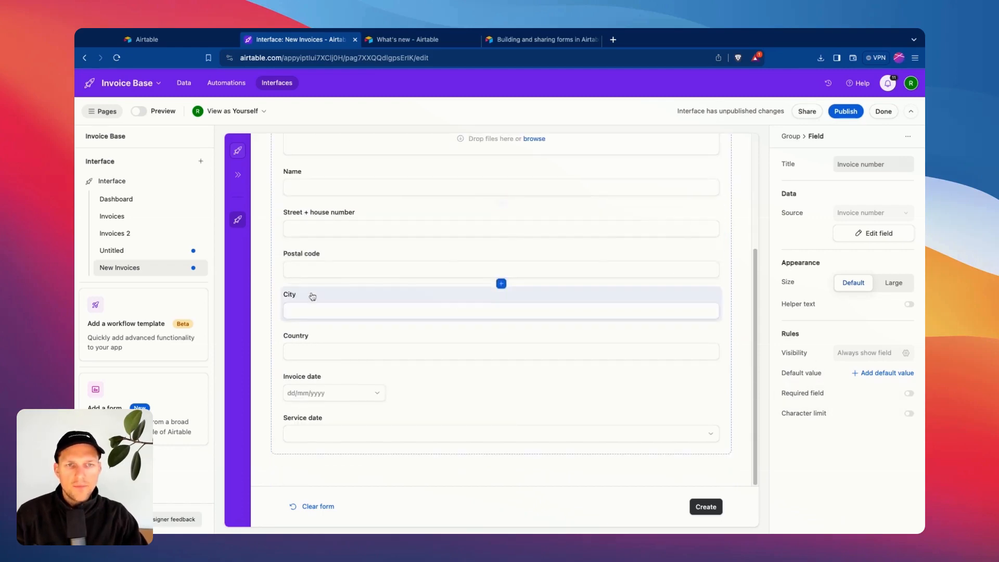
{"action": "left_click", "coordinate": [315, 259]}
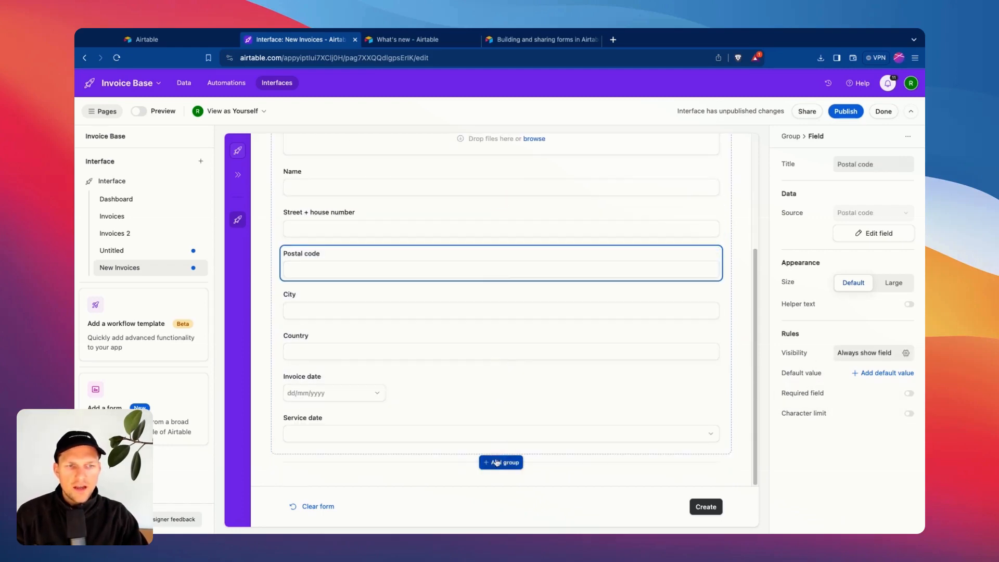
{"action": "left_click", "coordinate": [497, 462]}
{"action": "left_click", "coordinate": [380, 476]}
Check the Images field's allowed file types but leave all types permitted.
{"action": "scroll", "coordinate": [370, 252], "scroll_direction": "up", "scroll_amount": 3}
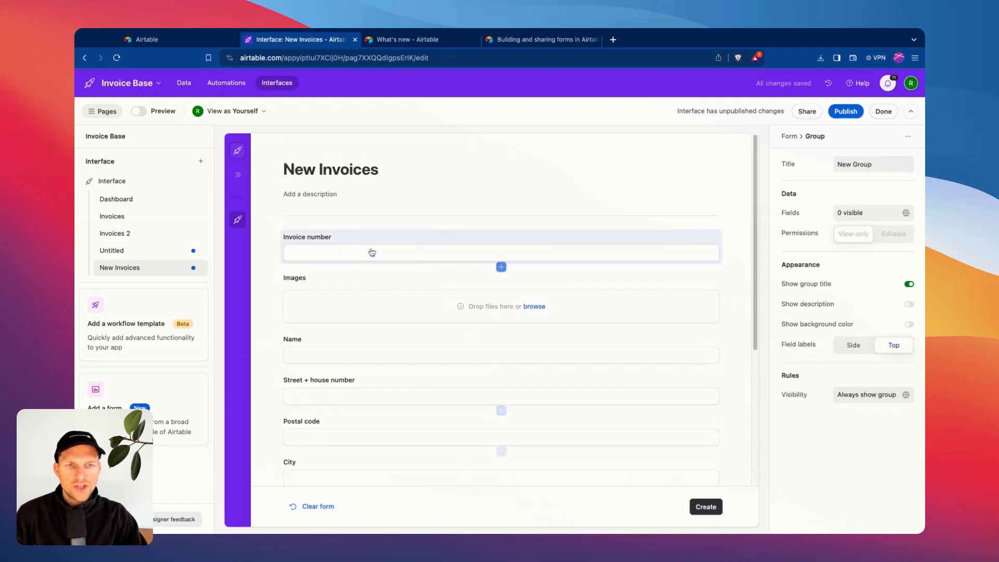
{"action": "left_click", "coordinate": [364, 278]}
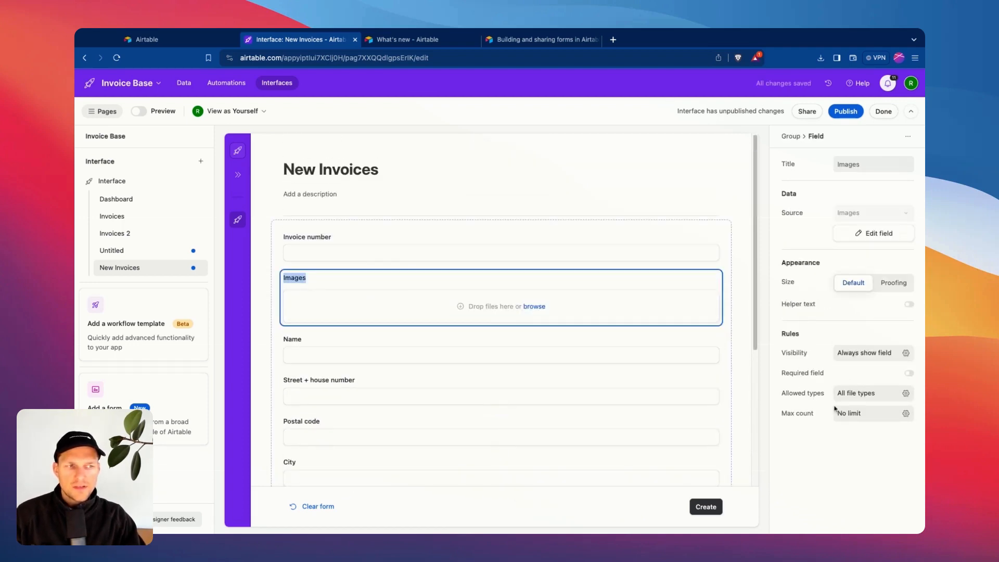
{"action": "left_click", "coordinate": [859, 397]}
{"action": "left_click", "coordinate": [414, 294]}
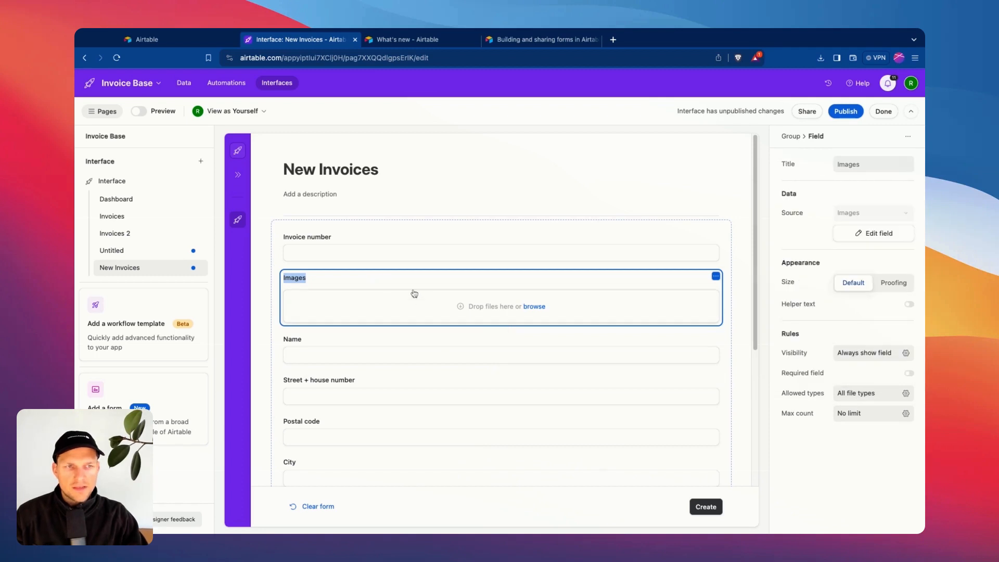
{"action": "left_click", "coordinate": [854, 393]}
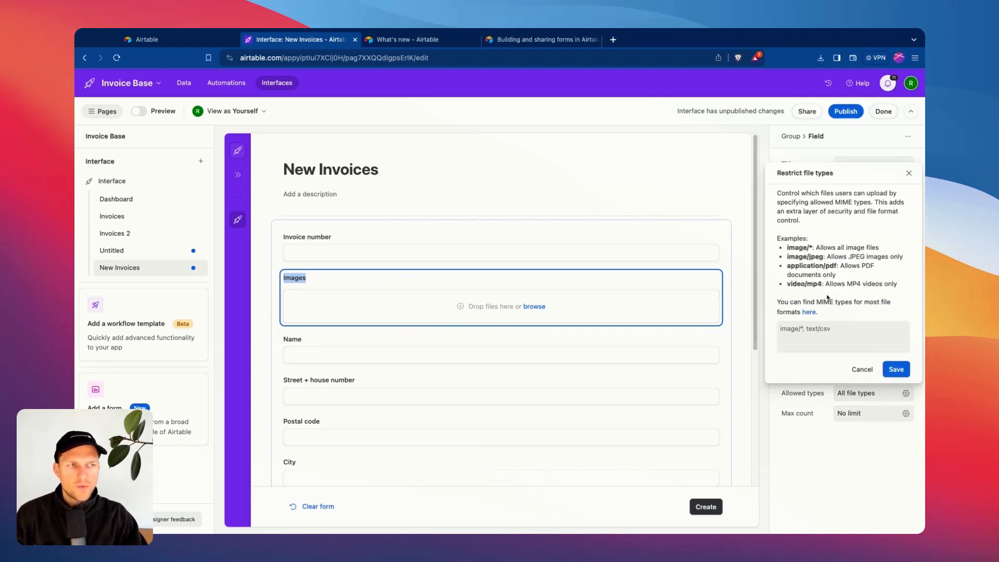
{"action": "left_click", "coordinate": [862, 369]}
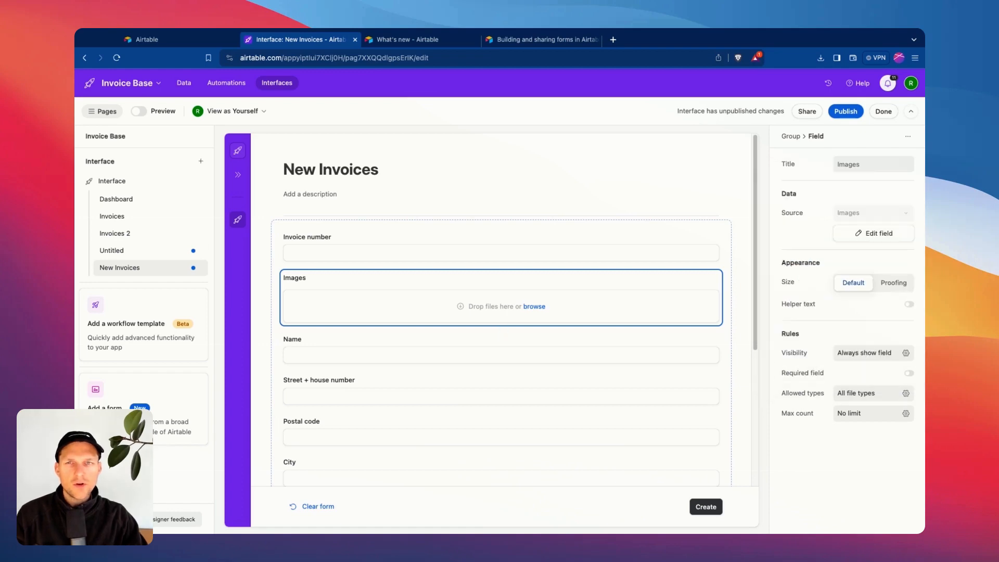
{"action": "left_click", "coordinate": [276, 263]}
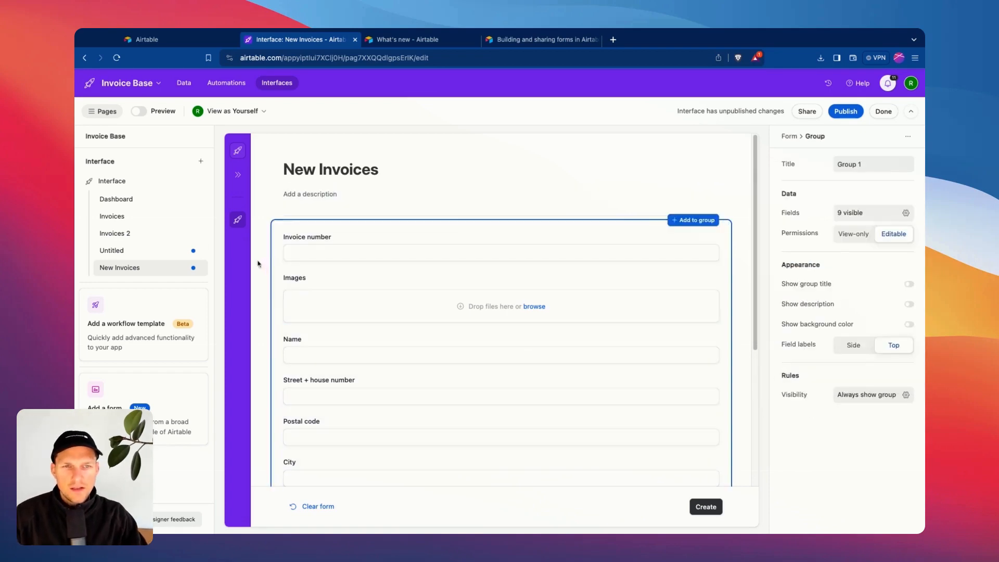
Open the Images field's visibility conditions, then go to the What's new page.
{"action": "left_click", "coordinate": [259, 264]}
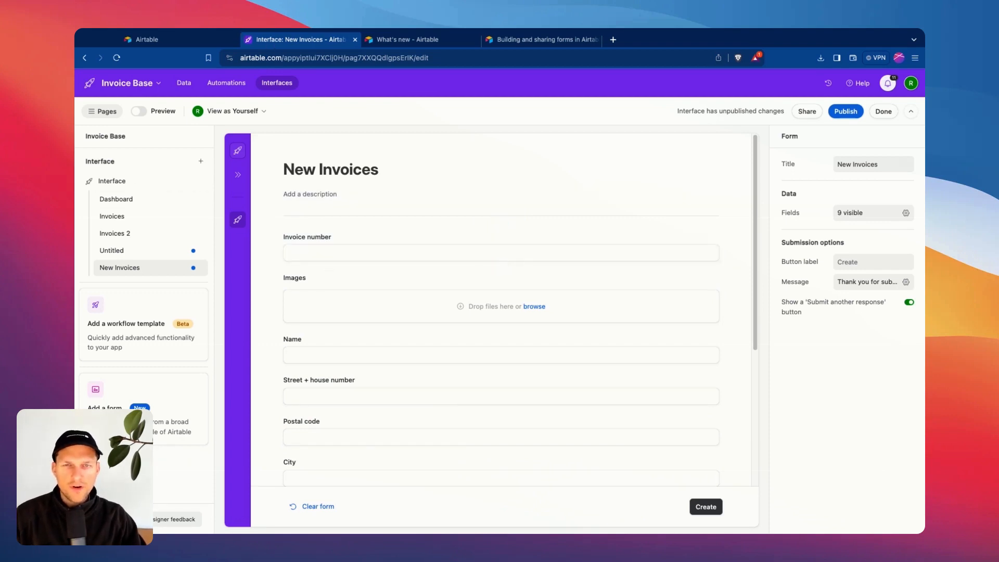
{"action": "left_click", "coordinate": [284, 275]}
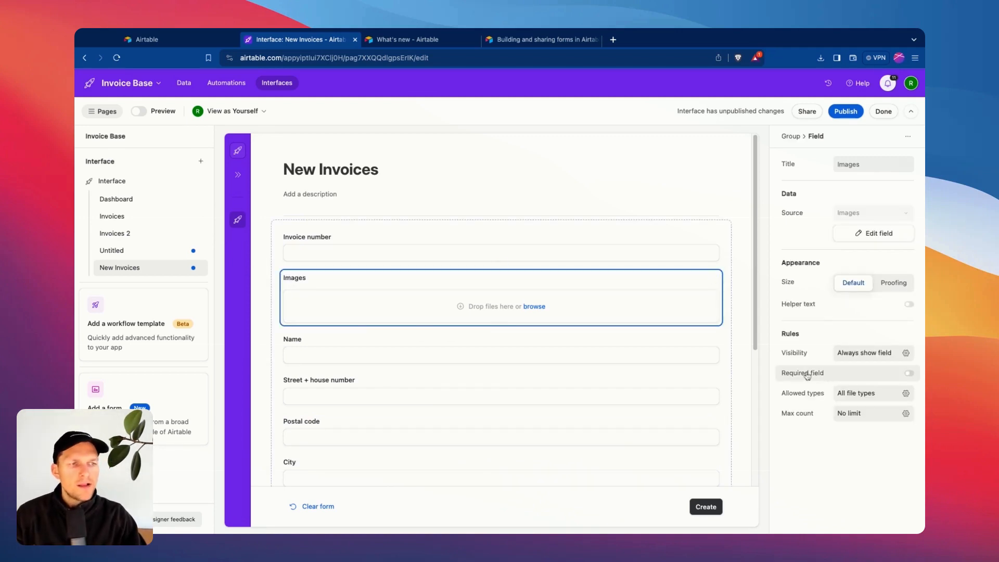
{"action": "left_click", "coordinate": [854, 356]}
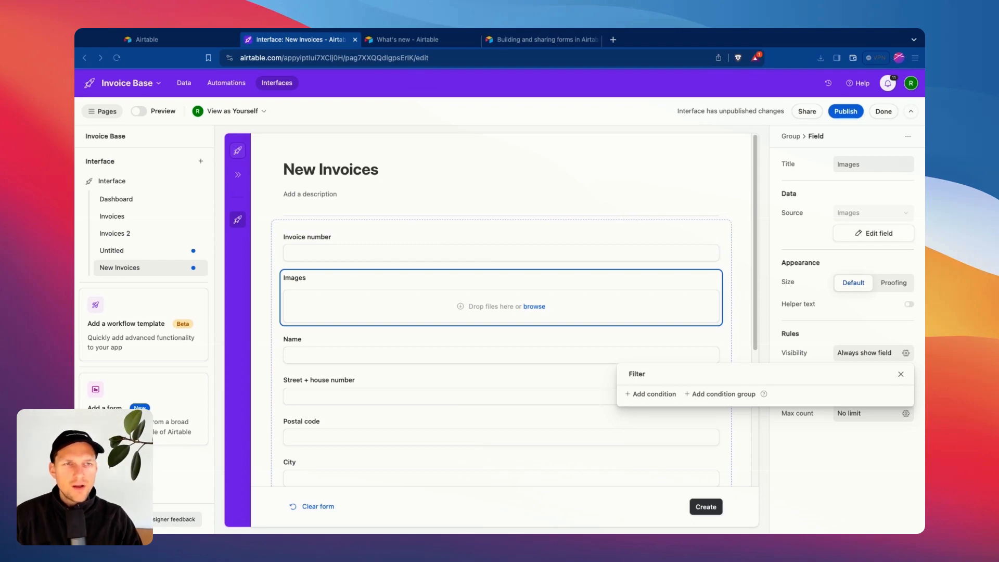
{"action": "left_click", "coordinate": [411, 40]}
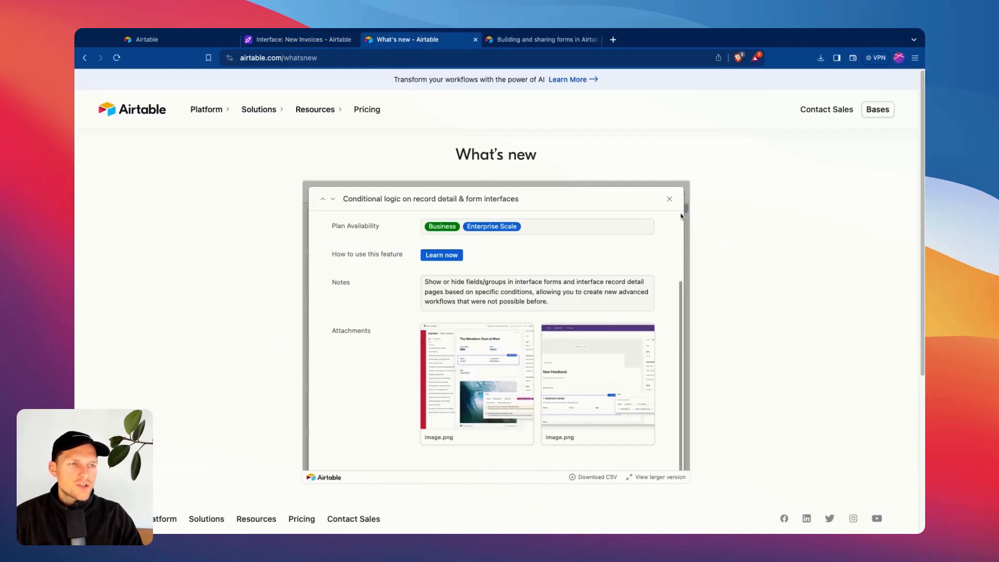
Close the Conditional logic entry to see all January 2024 feature entries.
{"action": "left_click", "coordinate": [669, 199]}
{"action": "scroll", "coordinate": [384, 301], "scroll_direction": "up", "scroll_amount": 1}
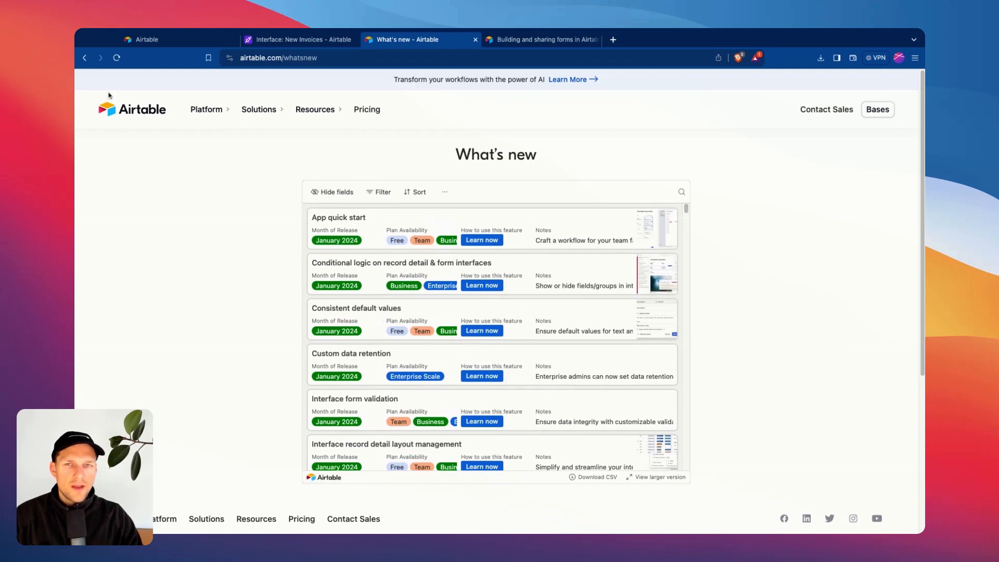